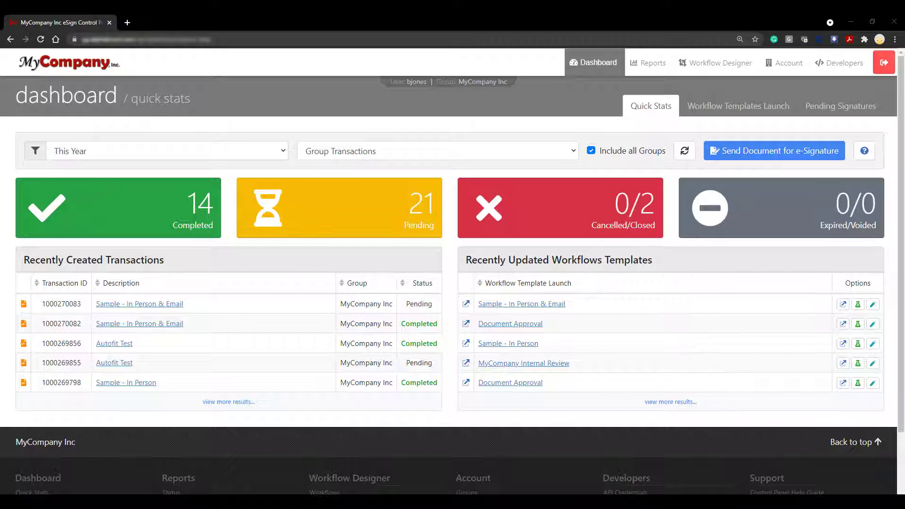
Step: From Workflow Designer's Workflows list, create a new workflow using the Create a Template option
left_click(704, 71)
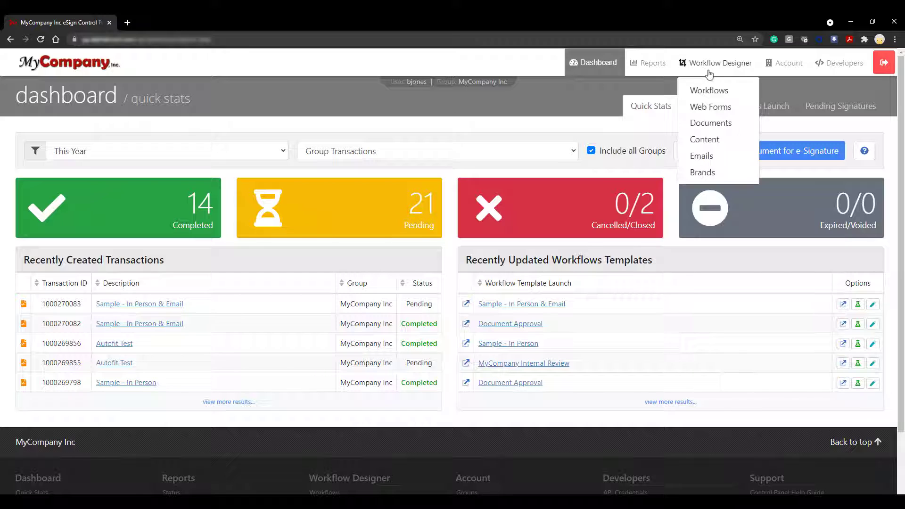
left_click(745, 94)
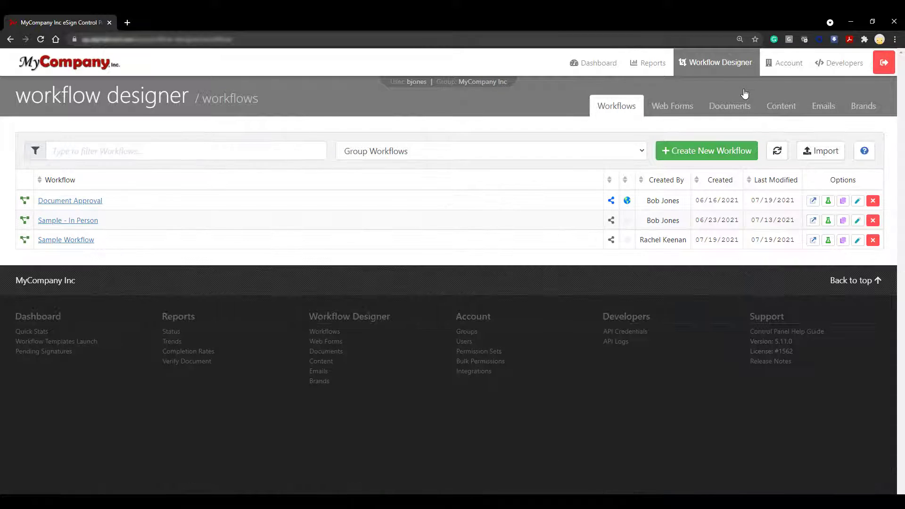
left_click(700, 152)
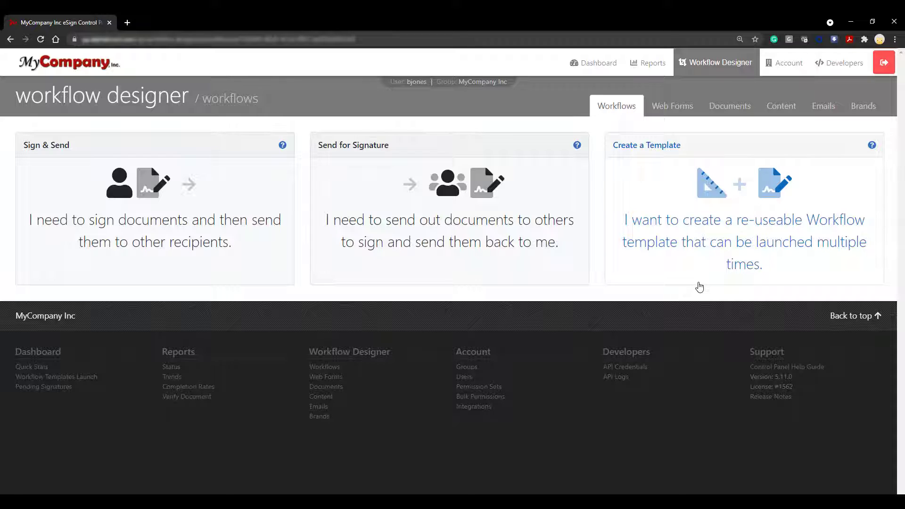
left_click(699, 284)
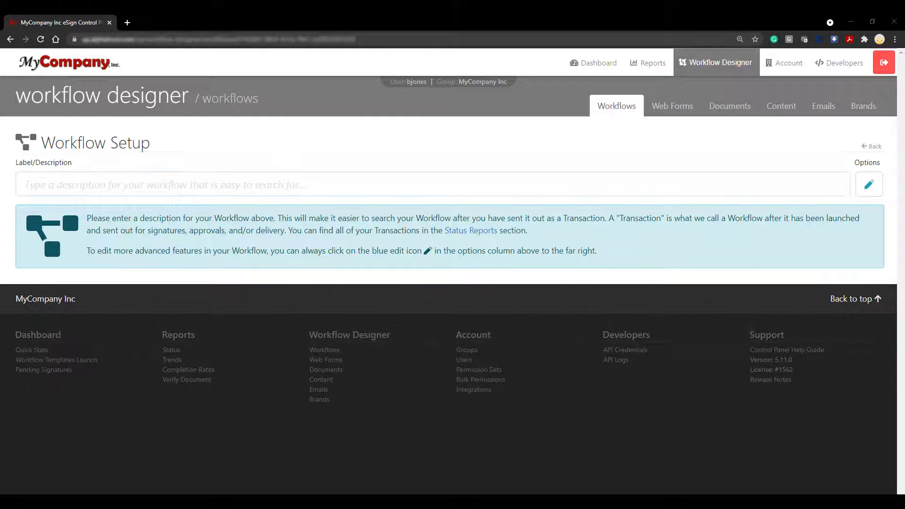
Step: Label the workflow 'Test Workflow' and add a first participant
left_click(276, 187)
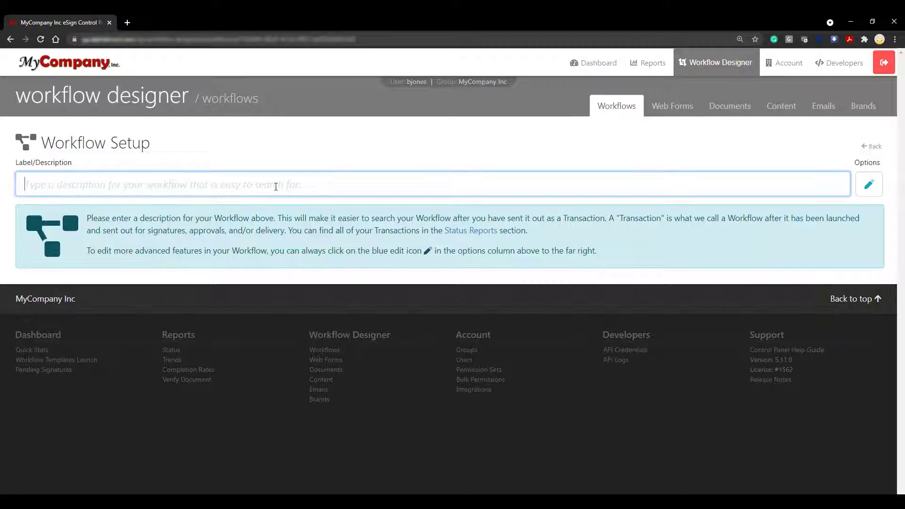
type("Test Workflow")
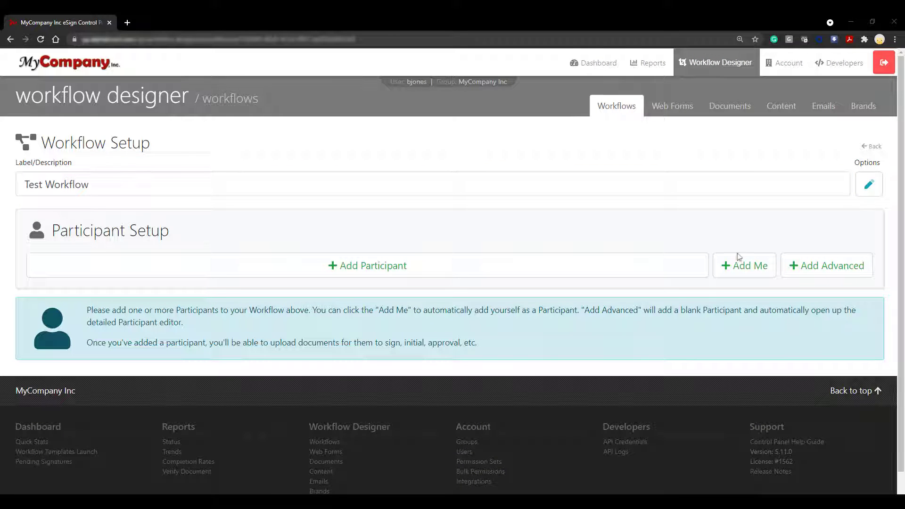
left_click(649, 267)
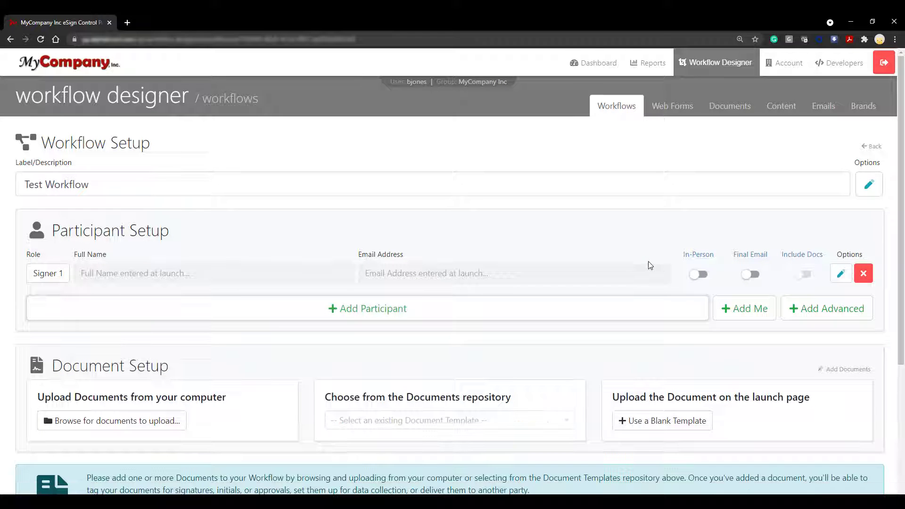
Step: Rename the first participant's role to Customer Signer, save it, and add a second participant
left_click(842, 275)
left_click_drag(370, 158, 336, 168)
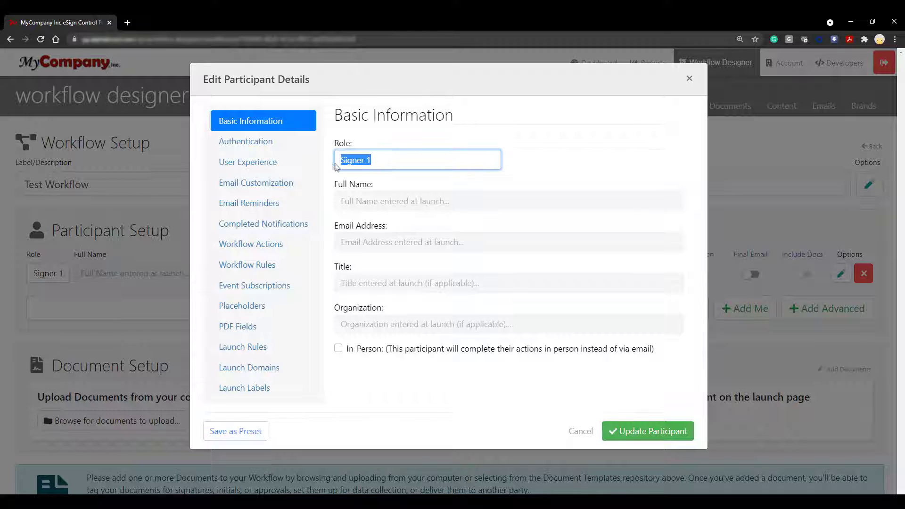
type("Customer Signer")
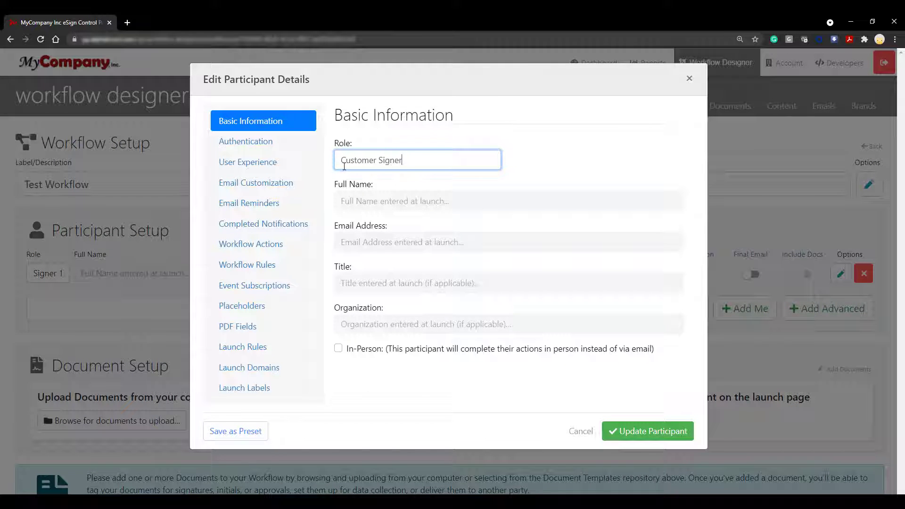
left_click(602, 175)
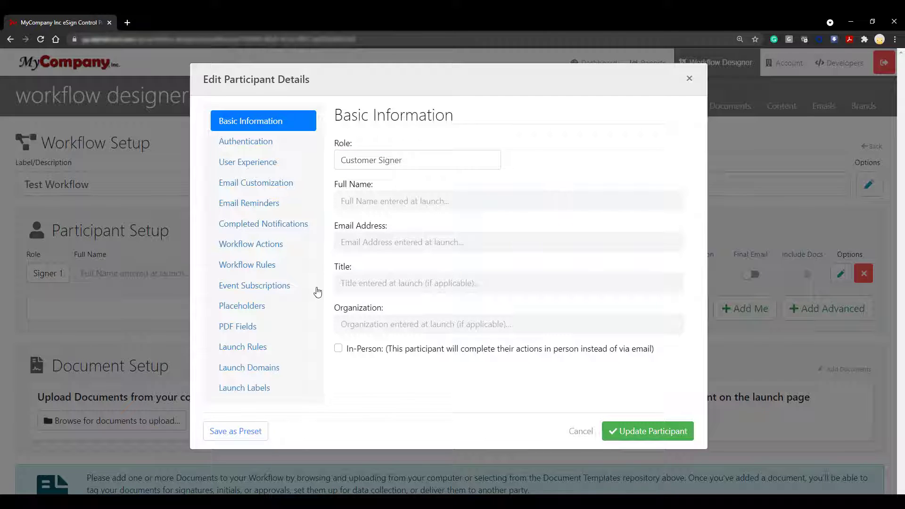
left_click(257, 347)
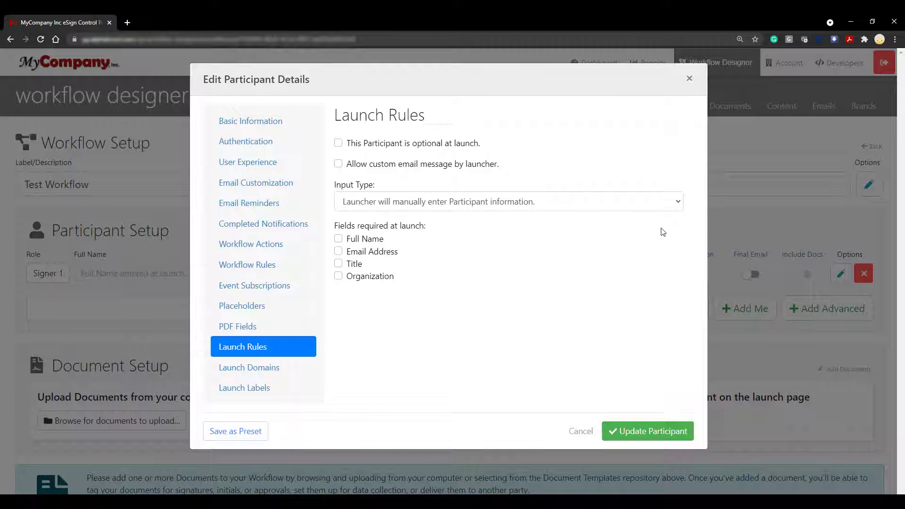
left_click(657, 431)
left_click(581, 309)
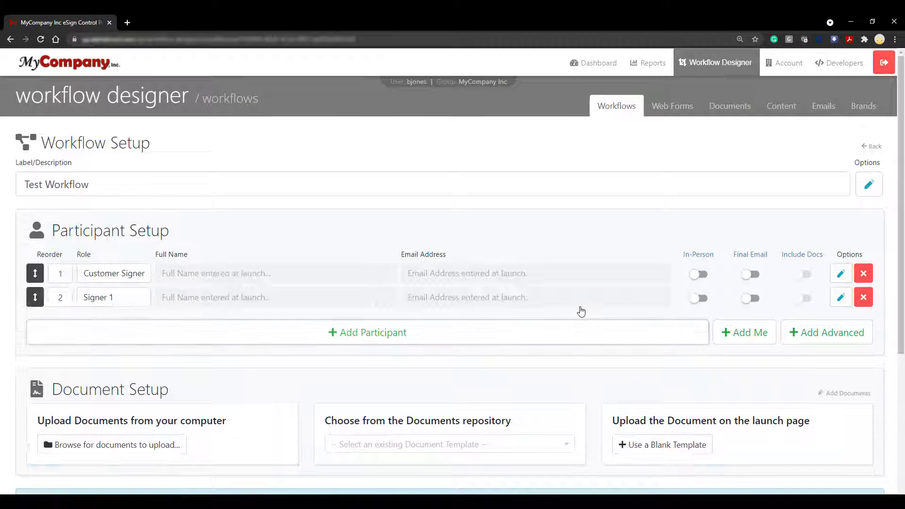
Step: Rename the second participant's role from Signer 1 to Witness
left_click(841, 297)
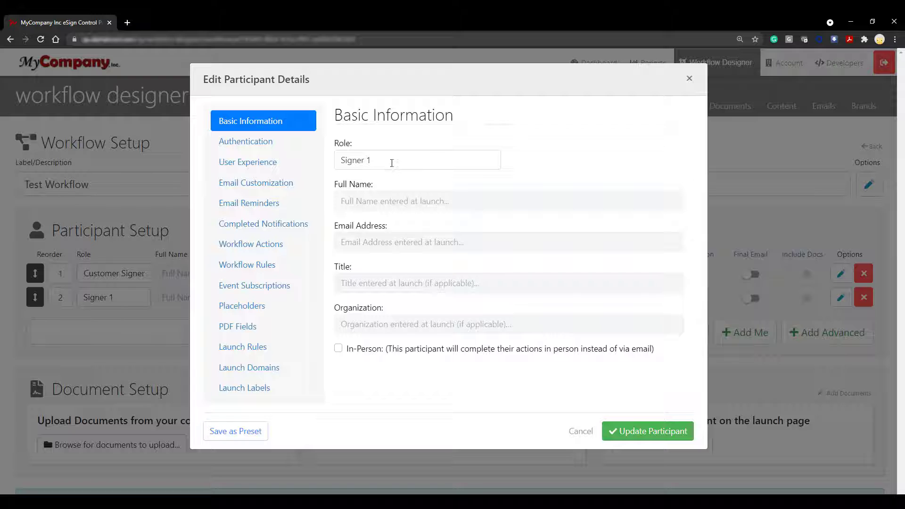
left_click_drag(390, 158, 339, 160)
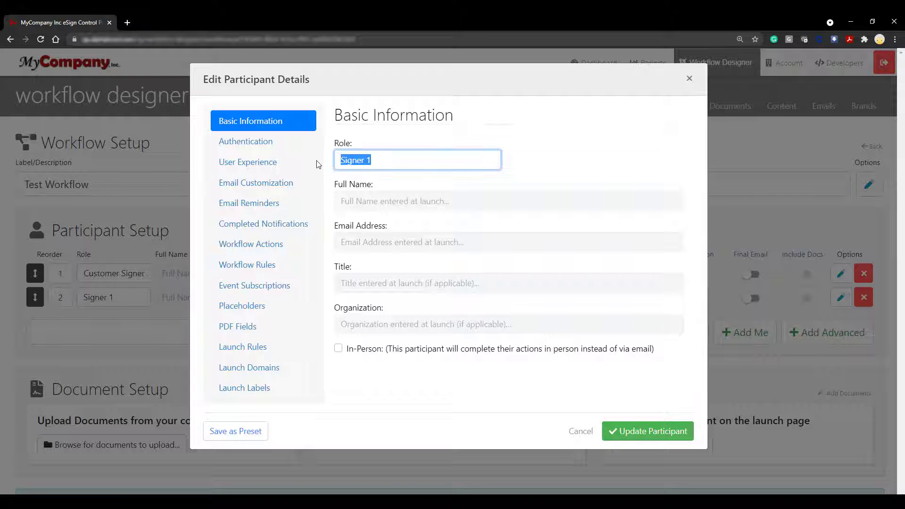
type("Witness")
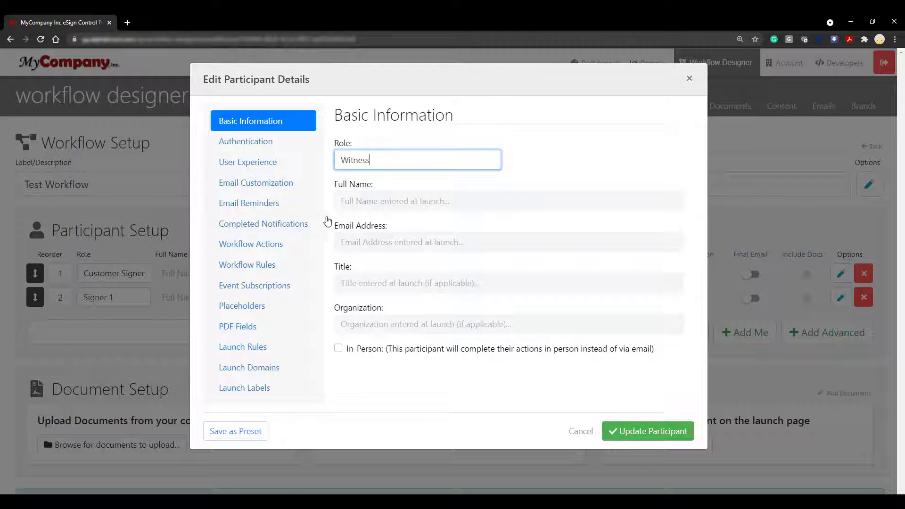
left_click(355, 373)
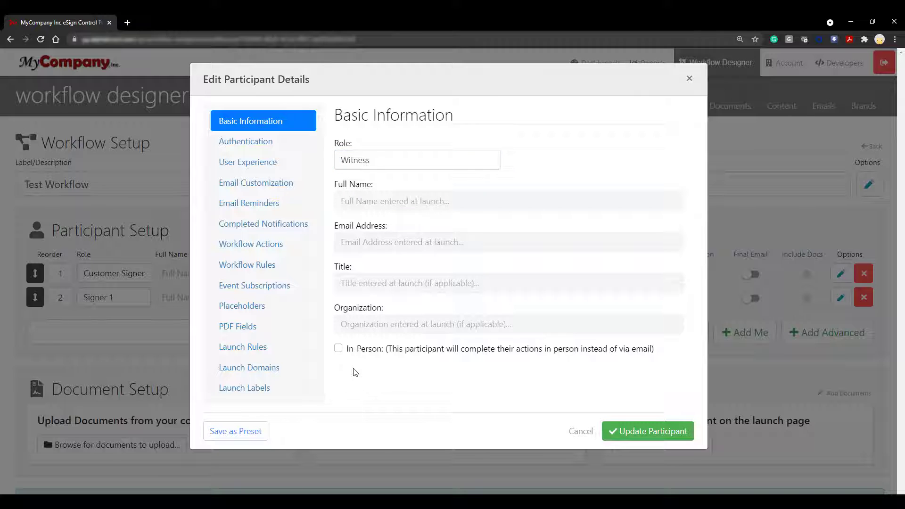
Step: Set the Witness launch input type to 'defined by another Participant' and save
left_click(276, 352)
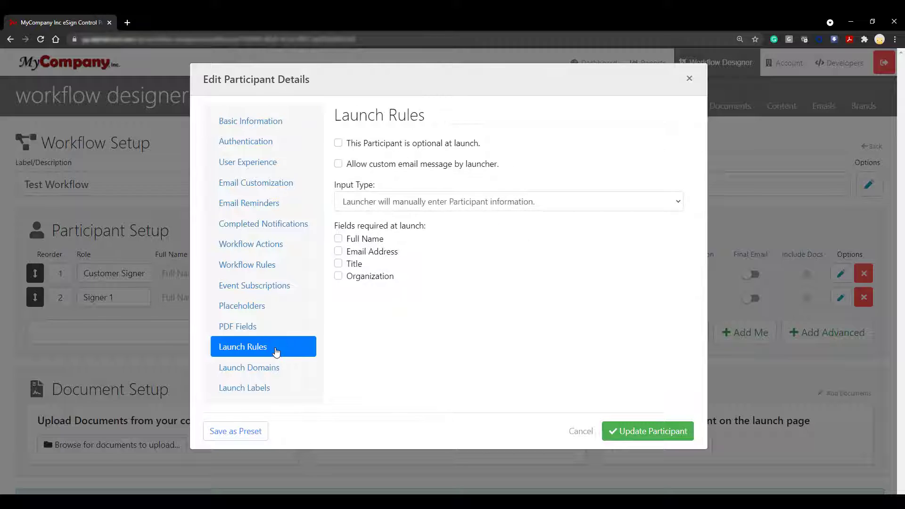
left_click(648, 208)
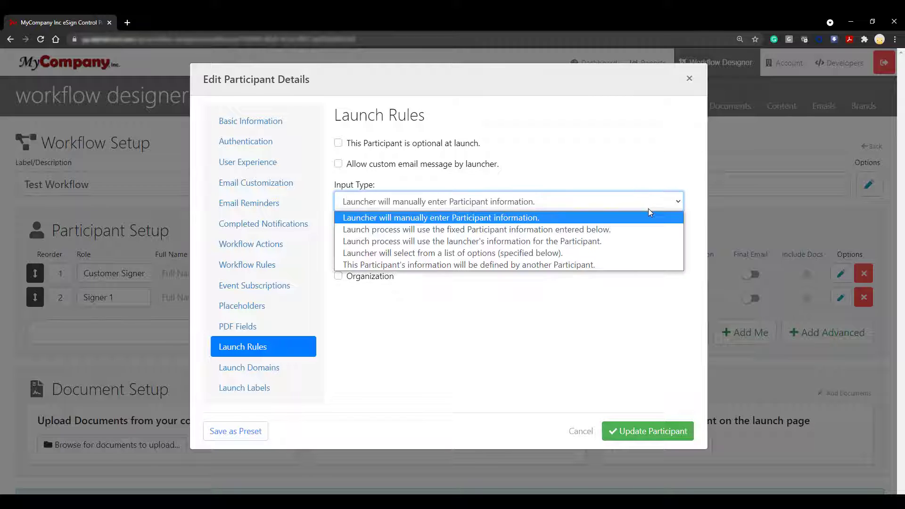
left_click(627, 265)
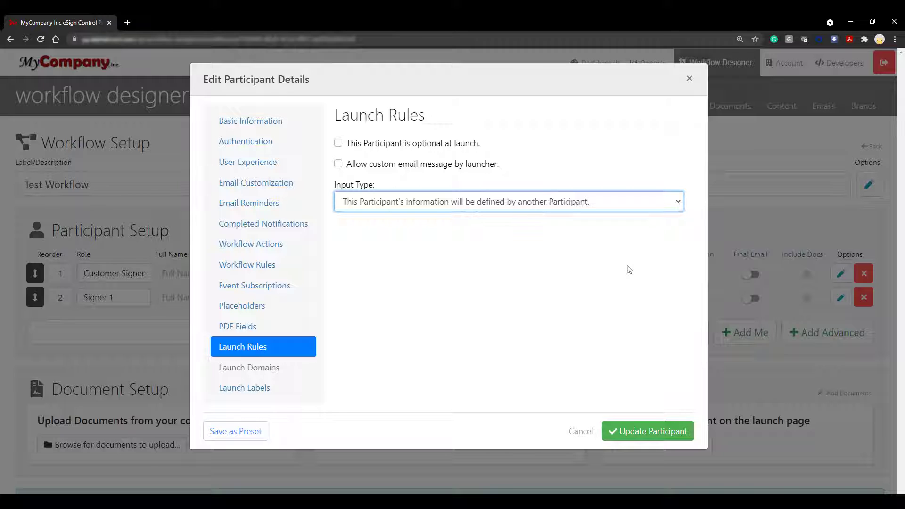
left_click(661, 441)
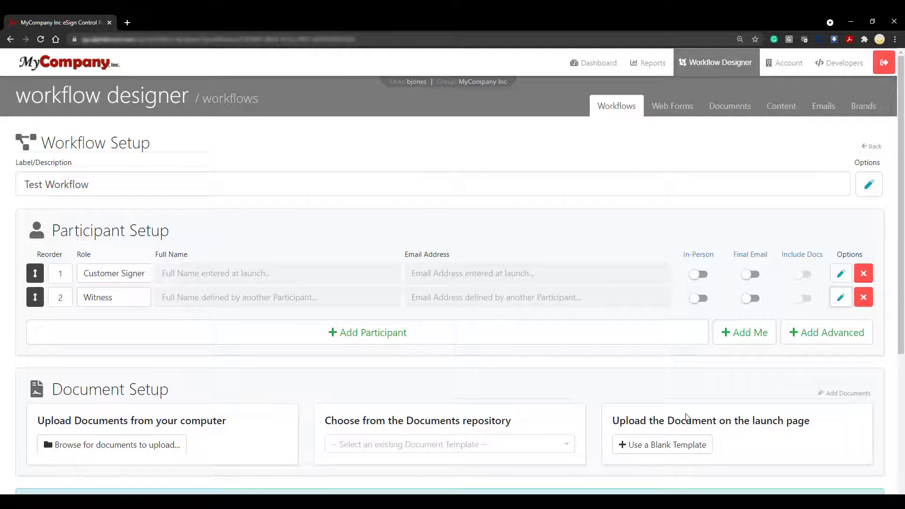
left_click(841, 274)
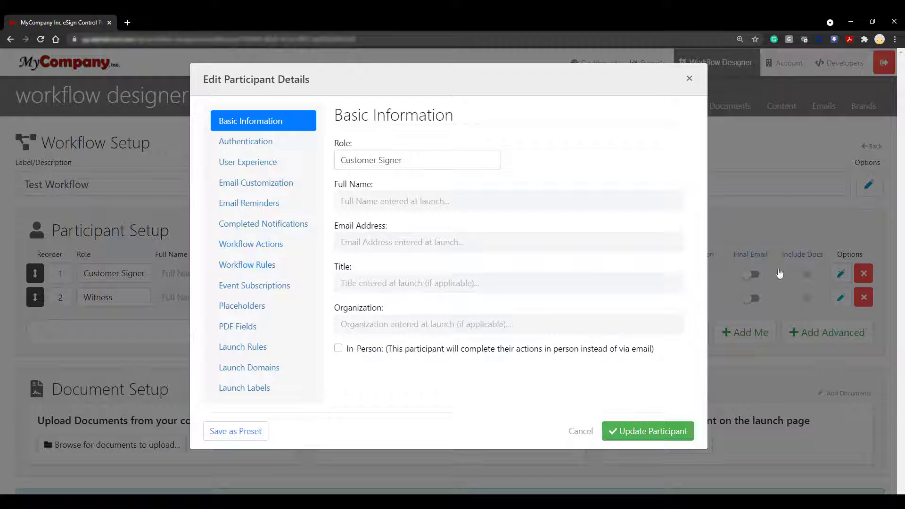
Step: Give Customer Signer a Define Another Participant action for Witness, with Custom Email Message unchecked, and save
left_click(283, 247)
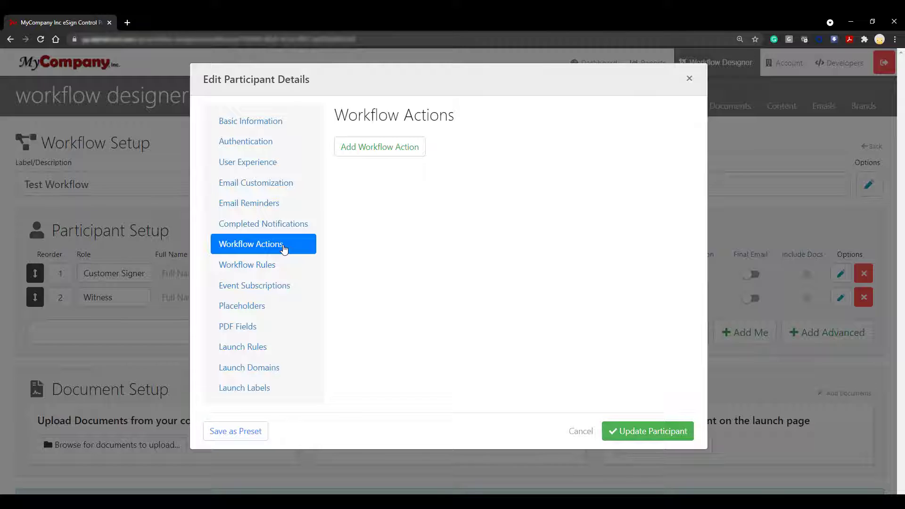
left_click(420, 154)
left_click(669, 186)
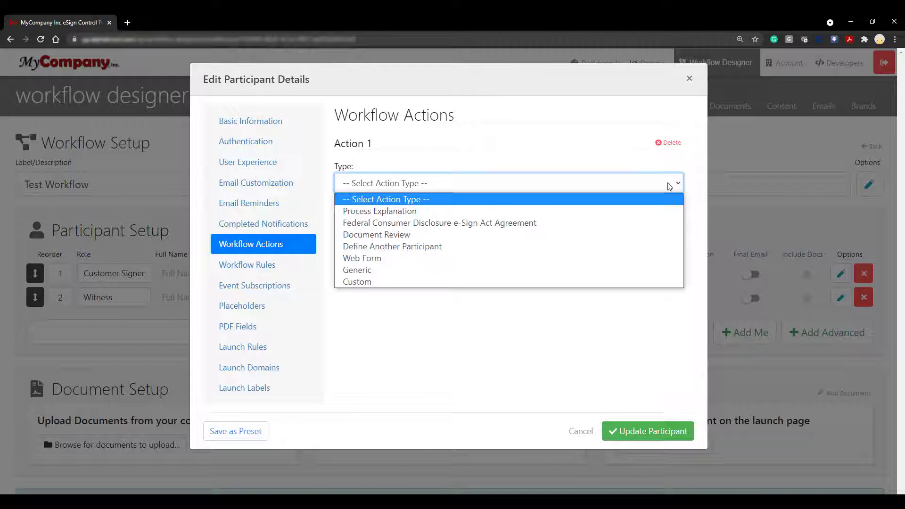
left_click(642, 250)
left_click(494, 226)
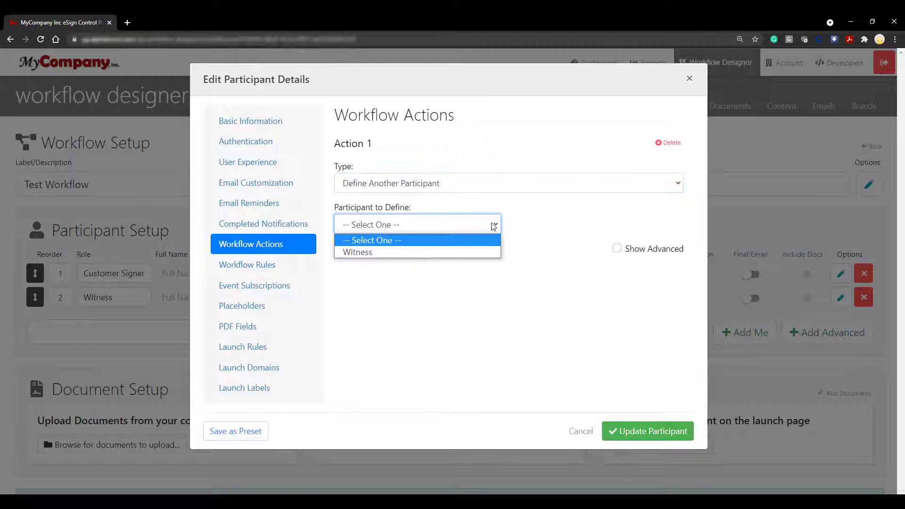
left_click(486, 254)
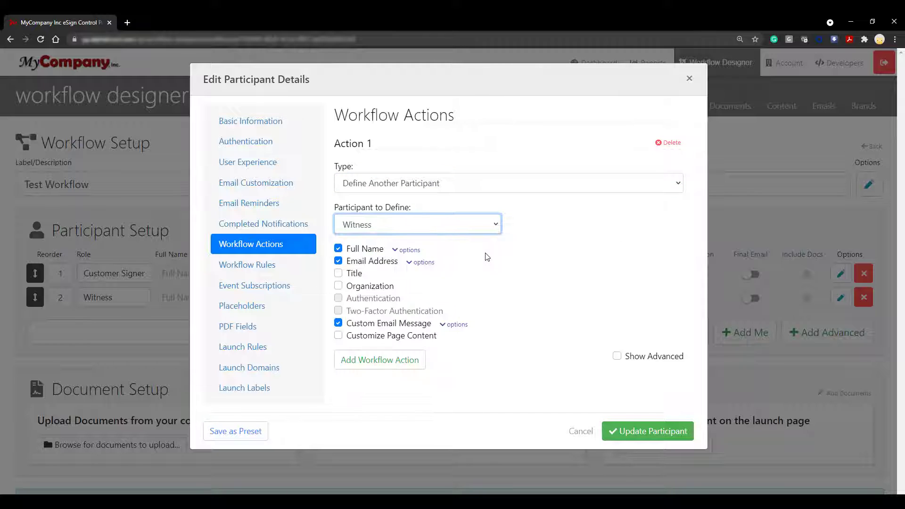
left_click(338, 323)
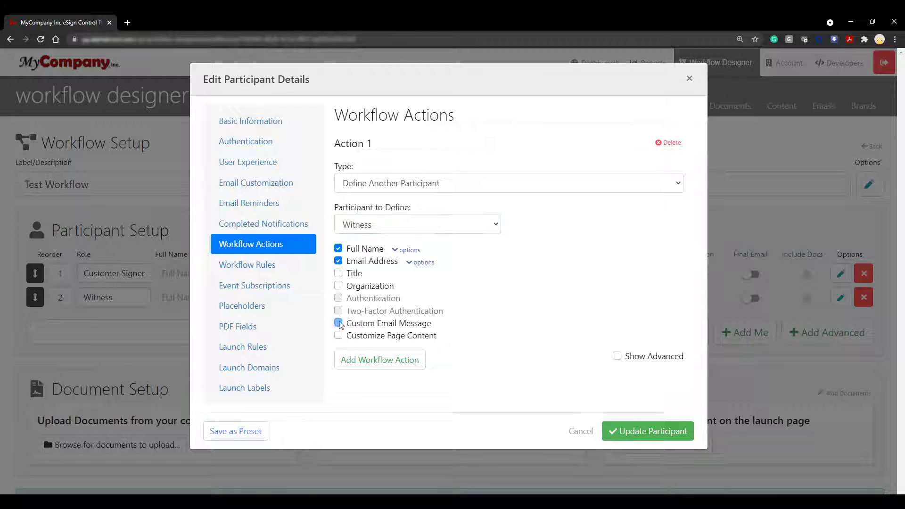
left_click(666, 436)
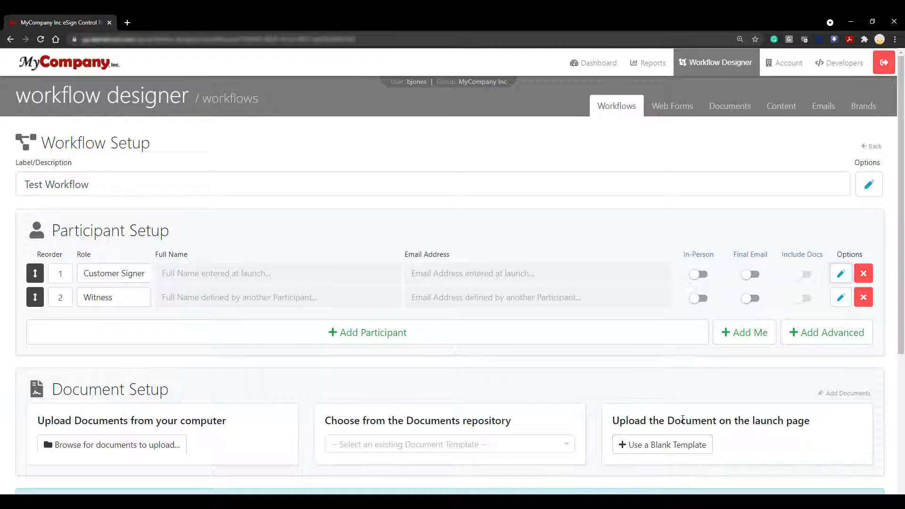
Step: Add a third participant and rename its role to 'Internal Review'
left_click(427, 340)
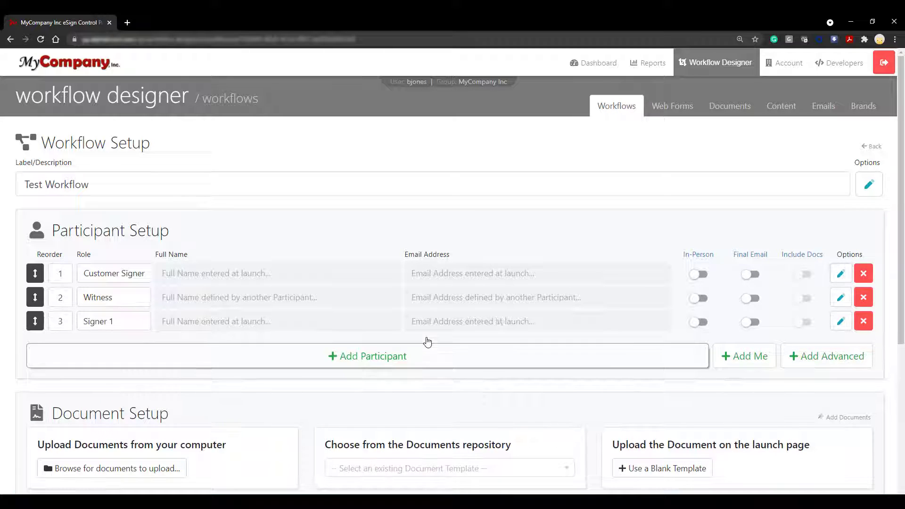
left_click(840, 322)
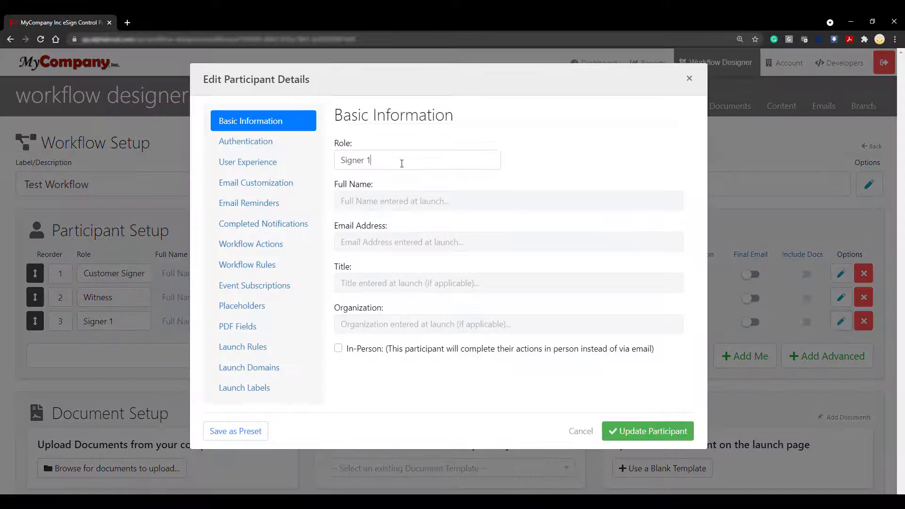
triple_click(402, 164)
key("BackSpace")
type("Int")
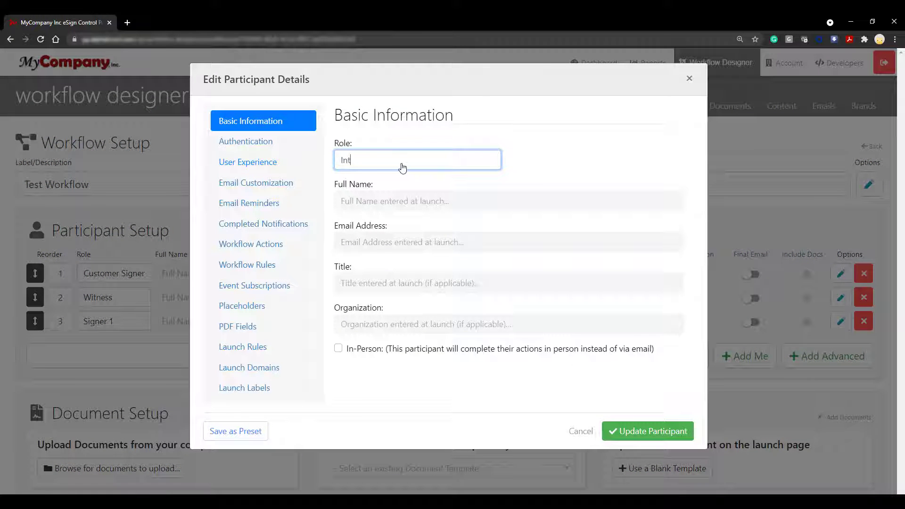
type("ernal Reviewer")
Step: Make its launch input a selection list with a first option, Person 1, and its email
left_click(285, 351)
left_click(678, 201)
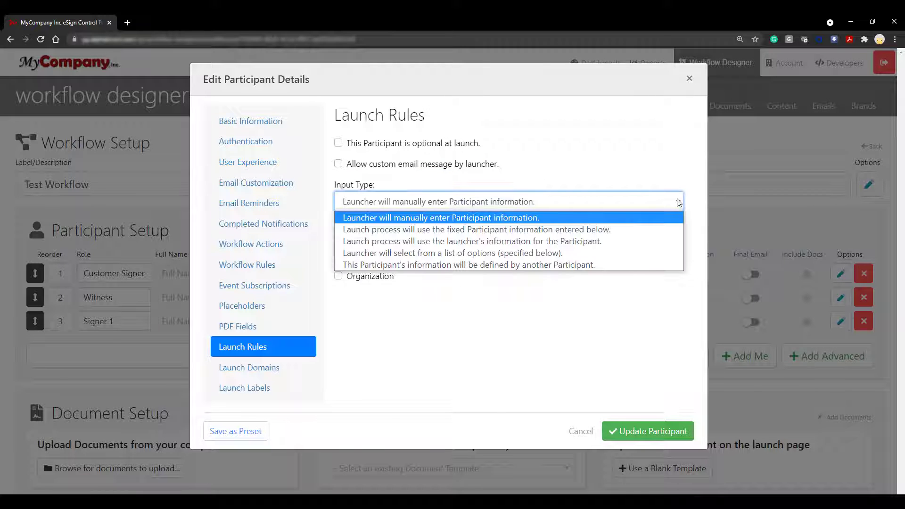
left_click(652, 253)
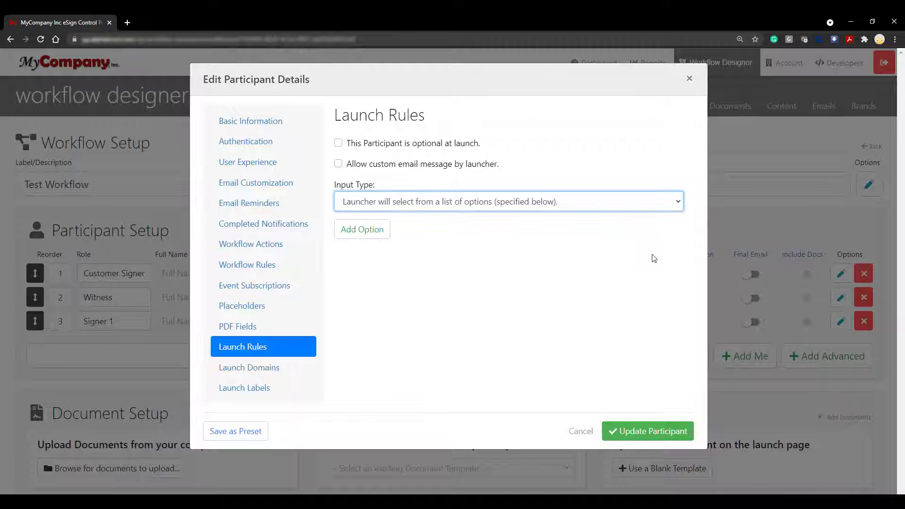
left_click(369, 236)
left_click(381, 271)
type("Person 1")
left_click(388, 315)
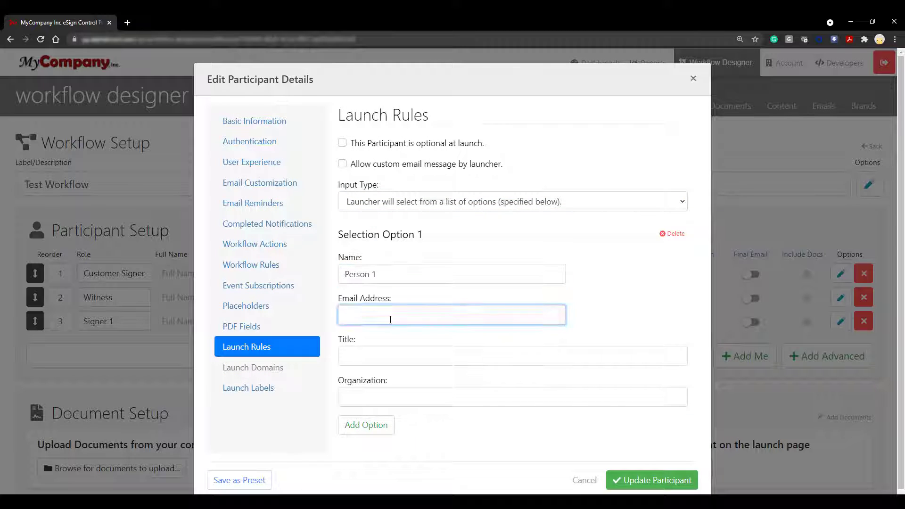
type("sample1@mail.com")
Step: Add a second option, Person 2 with its email, save the participant, and add a fourth
left_click(391, 423)
scroll(390, 424, "down", 5)
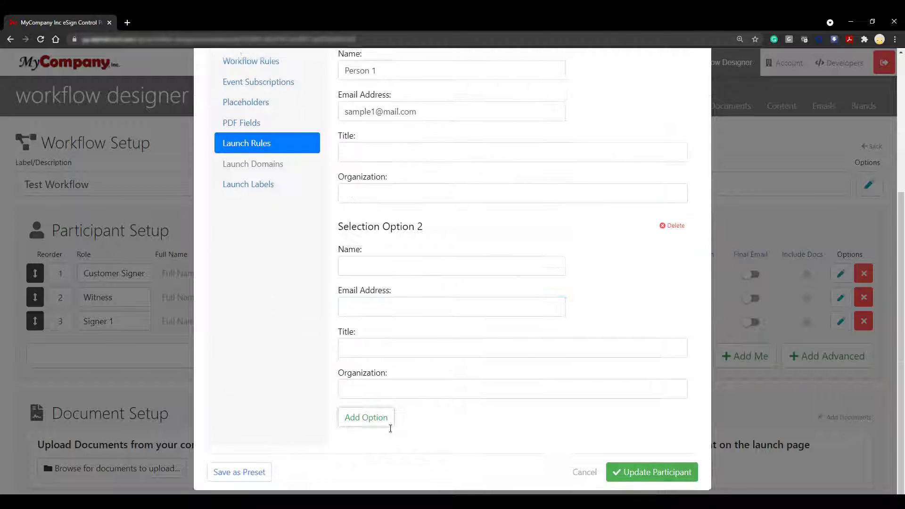
left_click(453, 264)
type("Person 2")
left_click(451, 307)
type("sample2@mail.com")
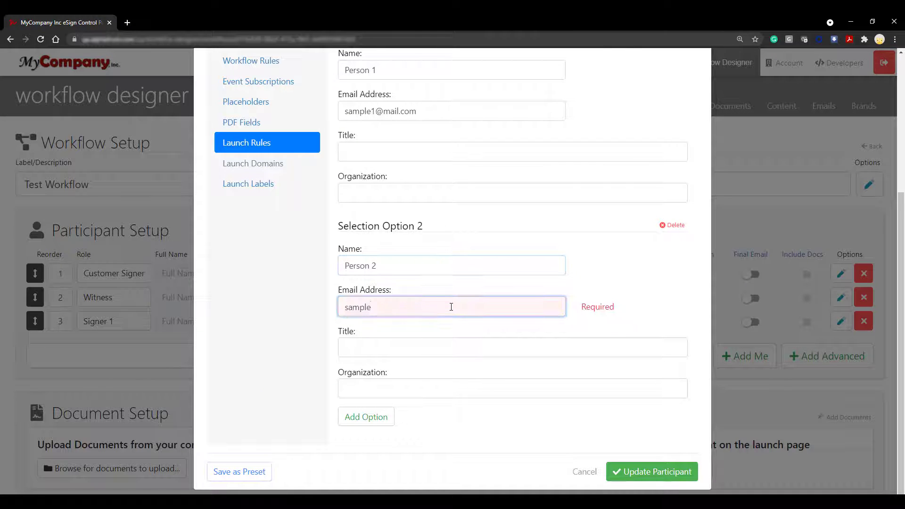
left_click(689, 481)
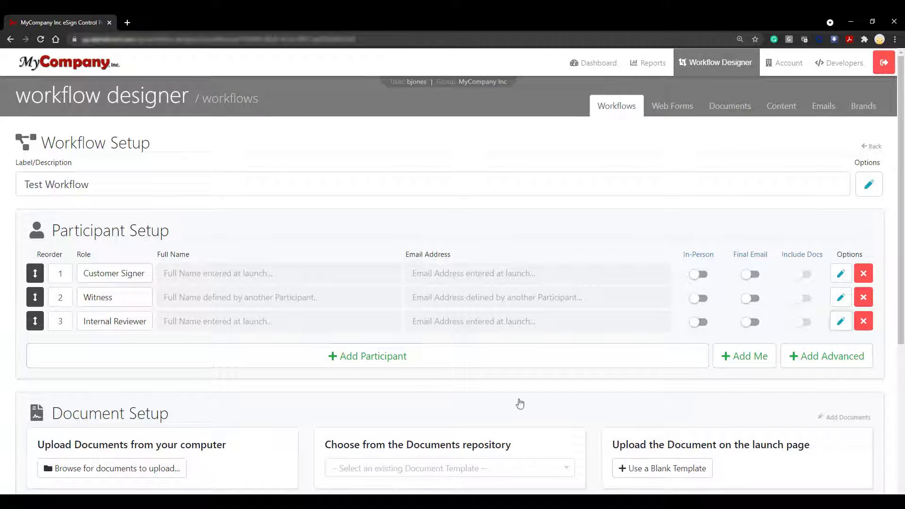
left_click(404, 366)
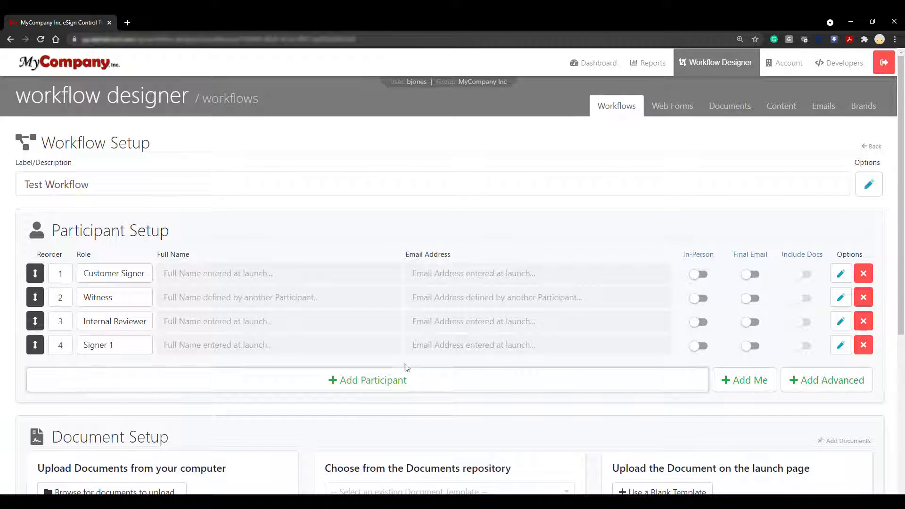
Step: Rename the fourth participant's role to Secondary Review
left_click(111, 347)
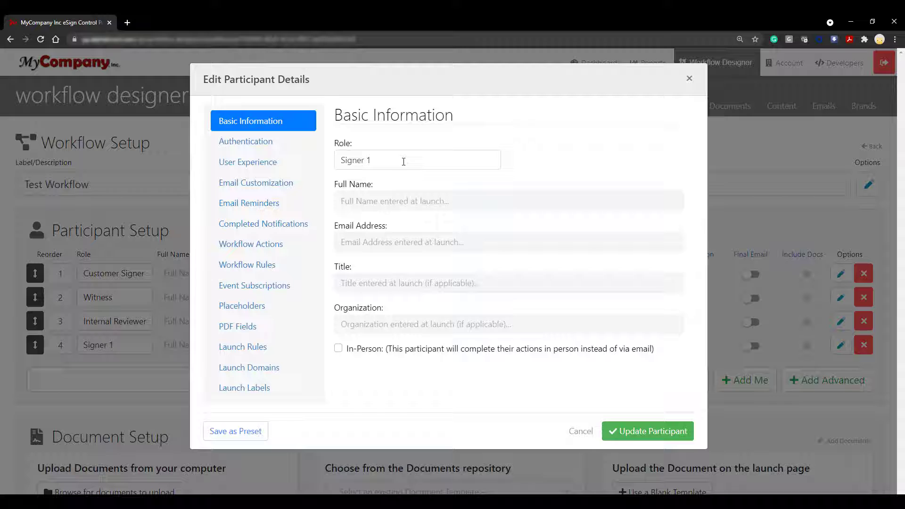
triple_click(403, 162)
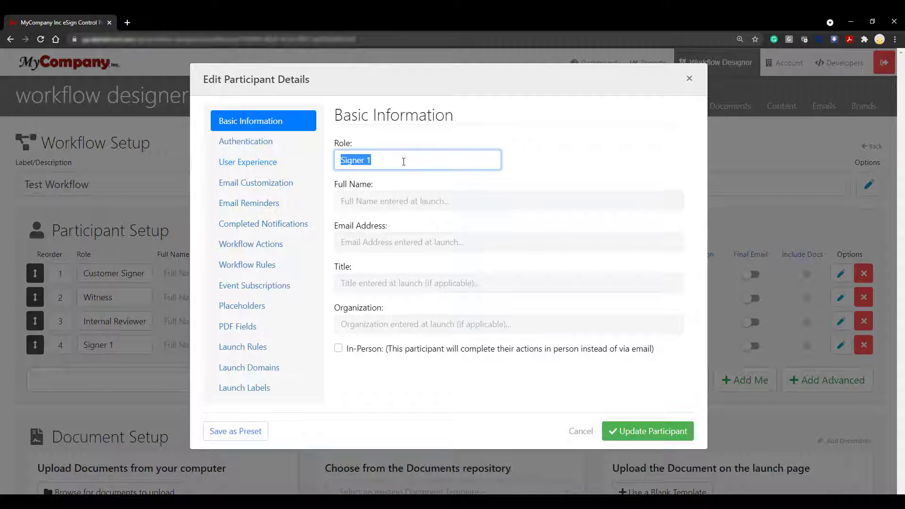
type("Secondary Review")
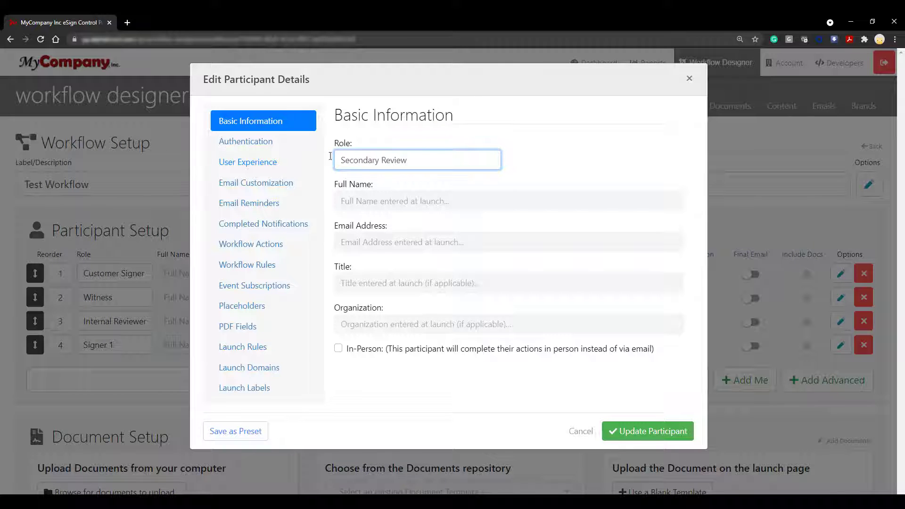
Step: Use fixed launch information: enter full name and email, title CFO, organization 'MyCompany, Inc', and save
left_click(269, 349)
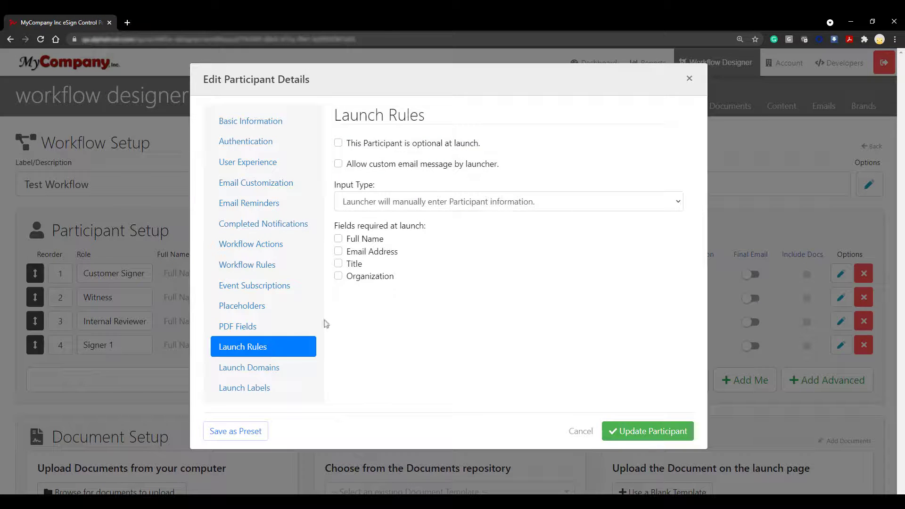
left_click(570, 203)
left_click(620, 230)
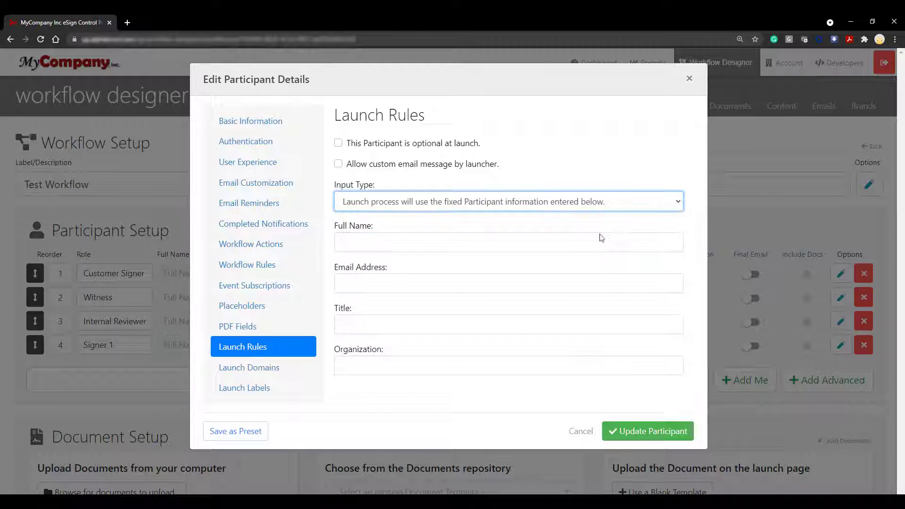
left_click(566, 237)
type("Jane Doe")
left_click(431, 288)
type("janedoe@mail.com")
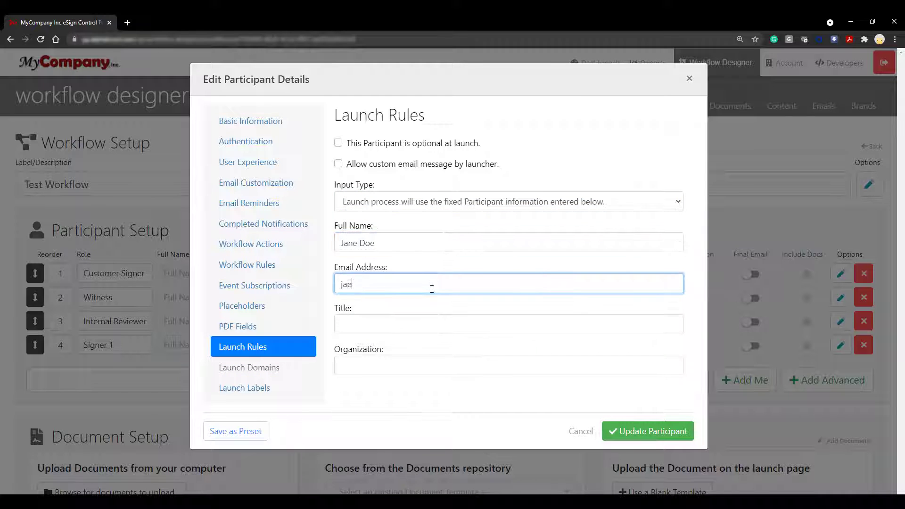
key("Tab")
type("CFO")
left_click(530, 372)
type("MyCompany, Inc.")
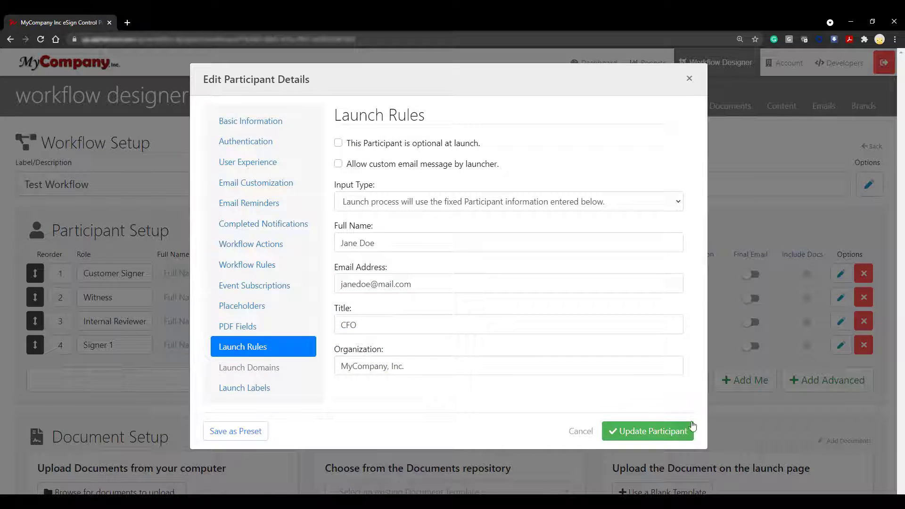
left_click(691, 429)
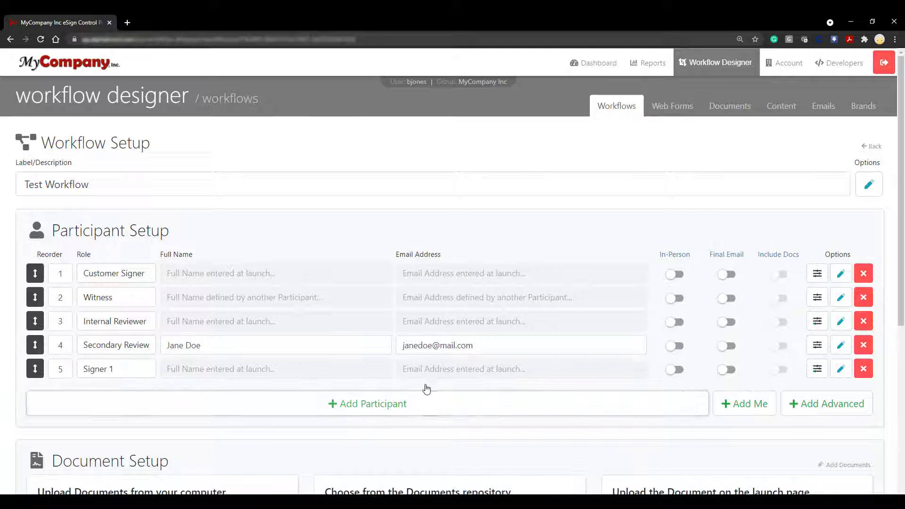
Step: Apply the Approver preset to the fifth participant row
left_click(780, 370)
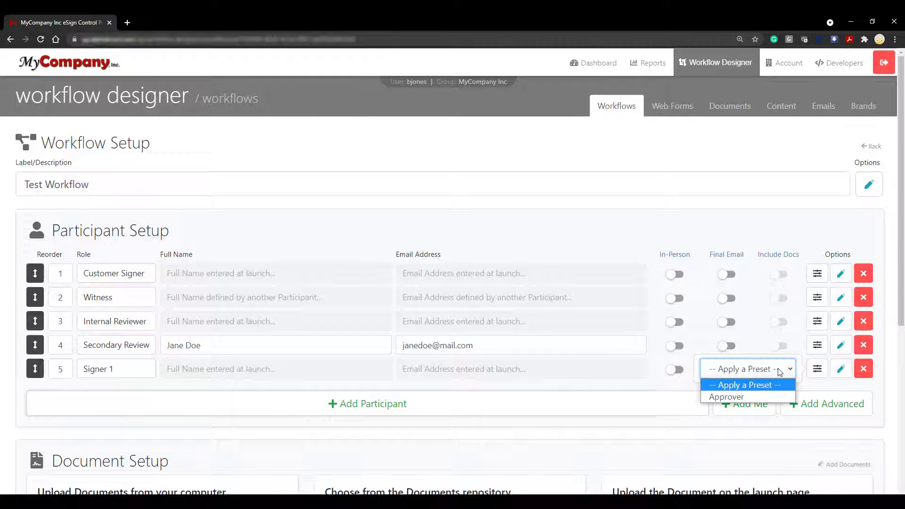
left_click(775, 398)
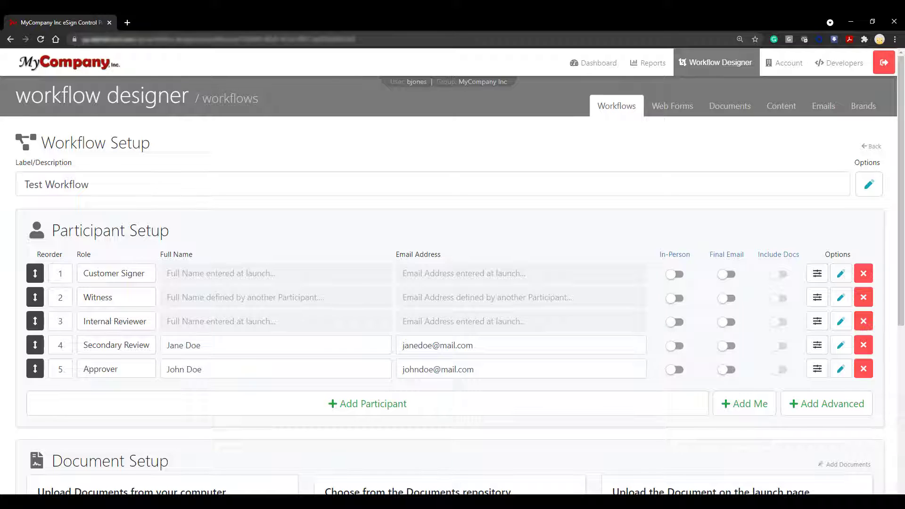
scroll(689, 447, "down", 3)
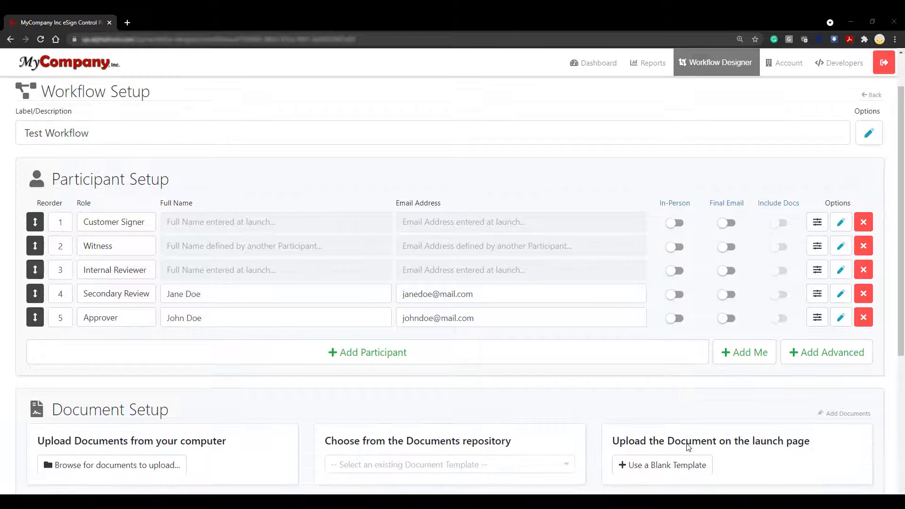
Step: Upload Sample Document.pdf from the computer under Document Setup
scroll(689, 448, "down", 1)
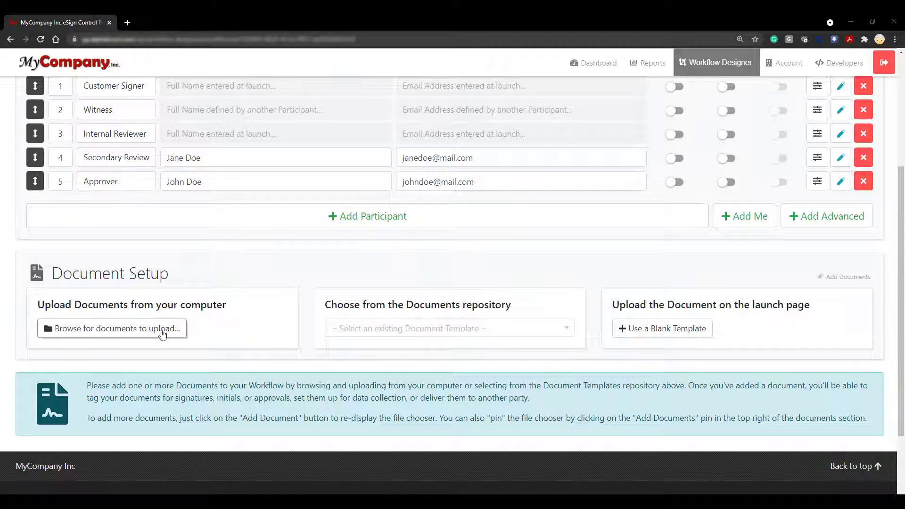
left_click(163, 333)
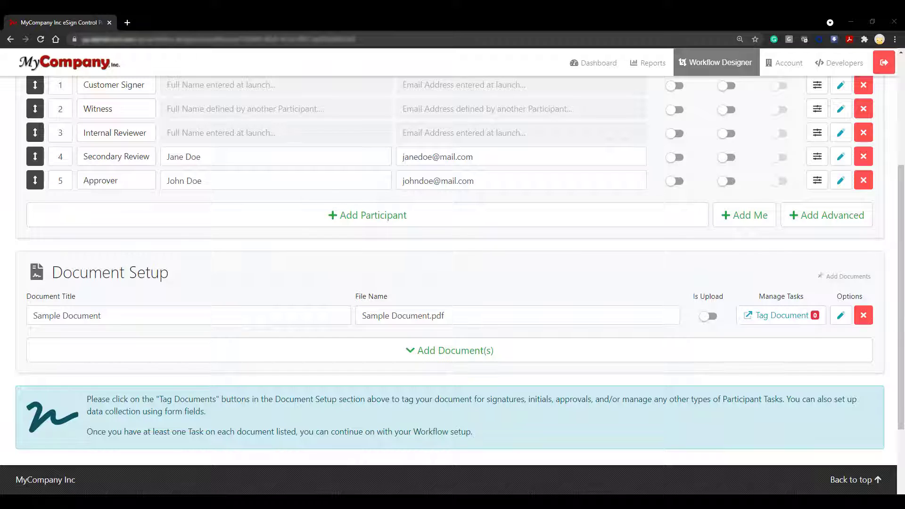
Step: Place Customer Signer's Signature, Printed Name and Signature Date fields on the Participant 1 lines
left_click(814, 319)
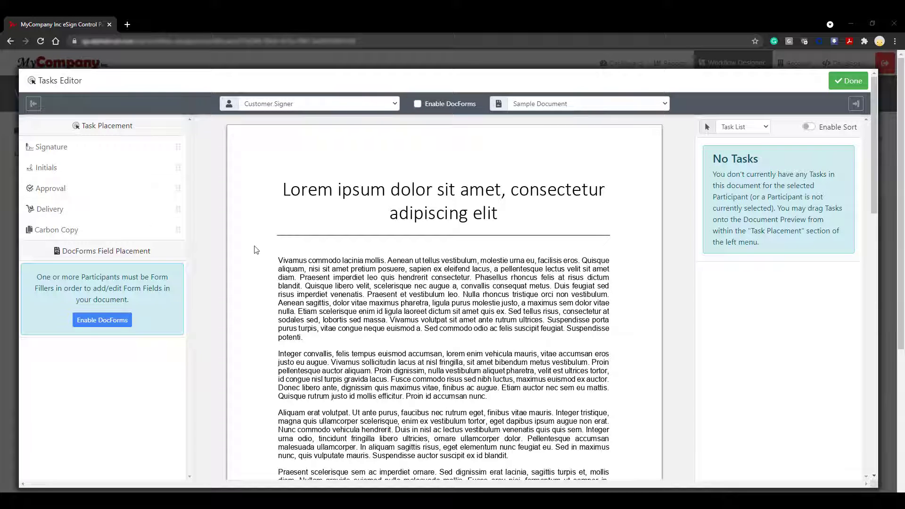
scroll(256, 250, "down", 9)
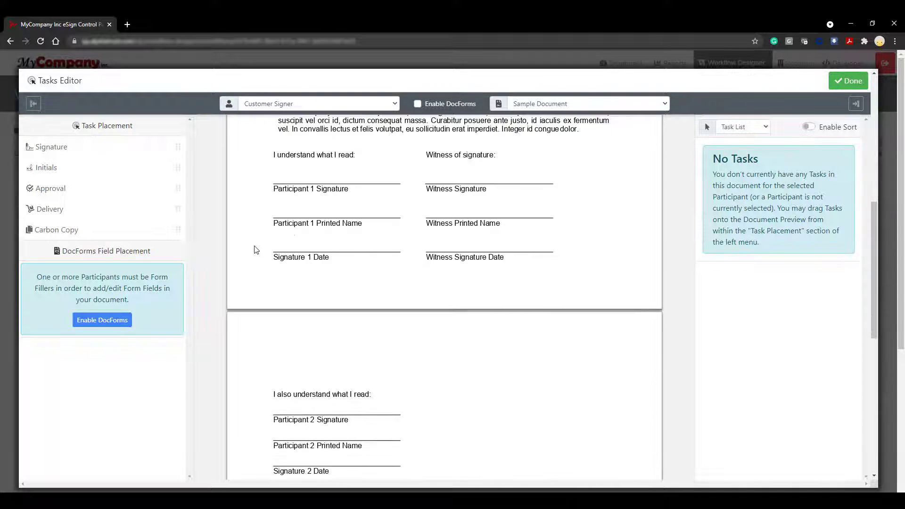
mouse_move(45, 146)
left_mouse_down()
mouse_move(277, 176)
mouse_move(287, 164)
left_mouse_up()
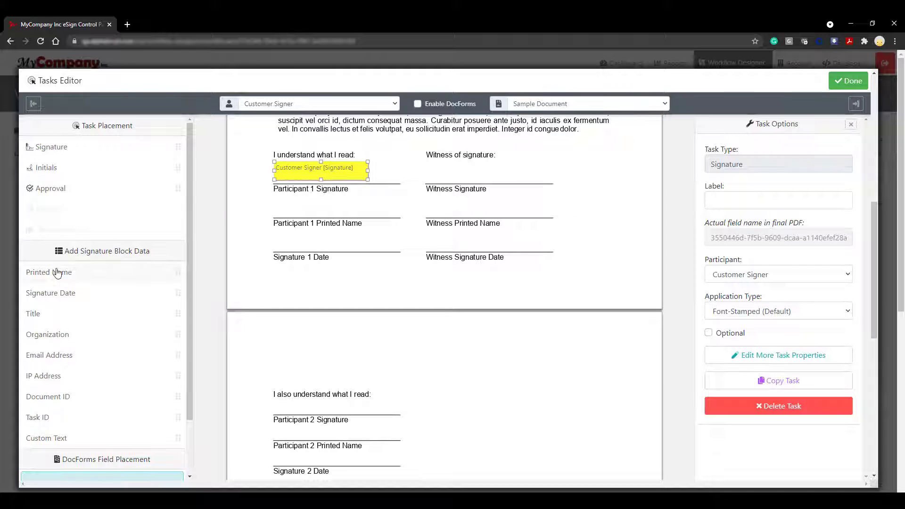
left_click_drag(55, 279, 280, 208)
mouse_move(79, 293)
left_mouse_down()
mouse_move(229, 293)
mouse_move(276, 241)
left_mouse_up()
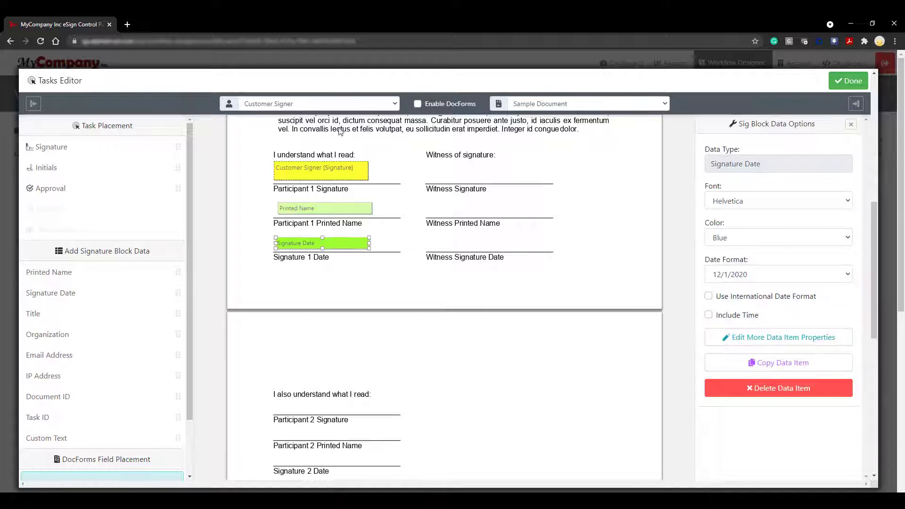
left_click(361, 105)
left_click(358, 124)
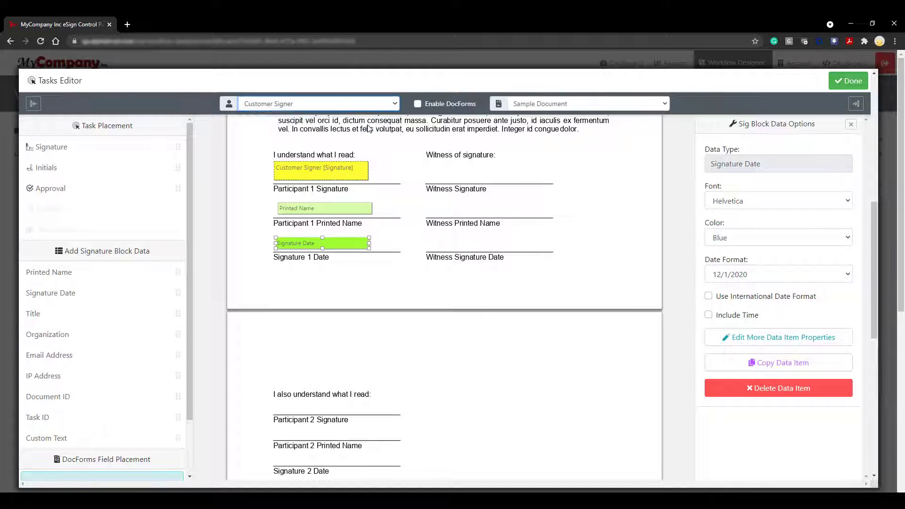
Step: Place the Witness Signature, Printed Name and Signature Date fields on the Witness lines
mouse_move(50, 147)
left_mouse_down()
mouse_move(443, 171)
mouse_move(430, 167)
left_mouse_up()
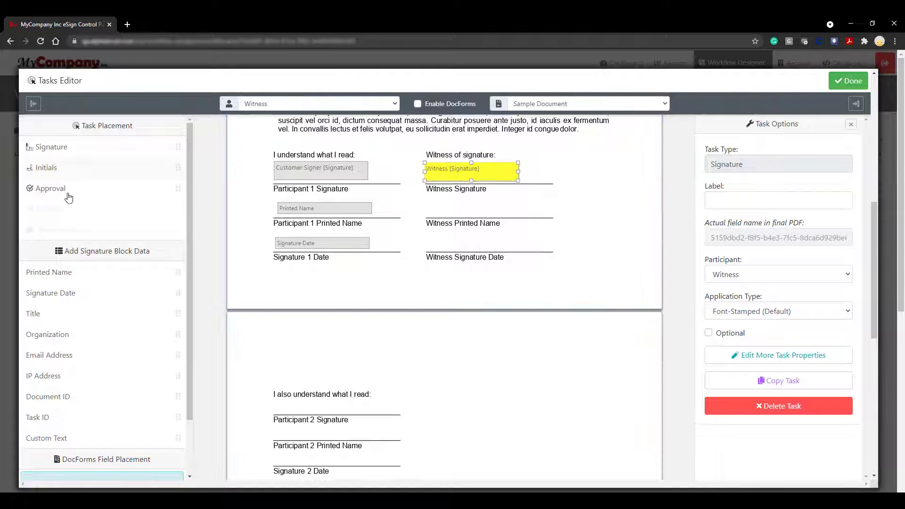
left_click_drag(89, 280, 427, 206)
mouse_move(53, 288)
left_mouse_down()
mouse_move(123, 311)
mouse_move(426, 237)
left_mouse_up()
scroll(461, 324, "down", 4)
Step: Add approval boxes for Internal Reviewer and Secondary Review at the top right of page two
left_click(260, 103)
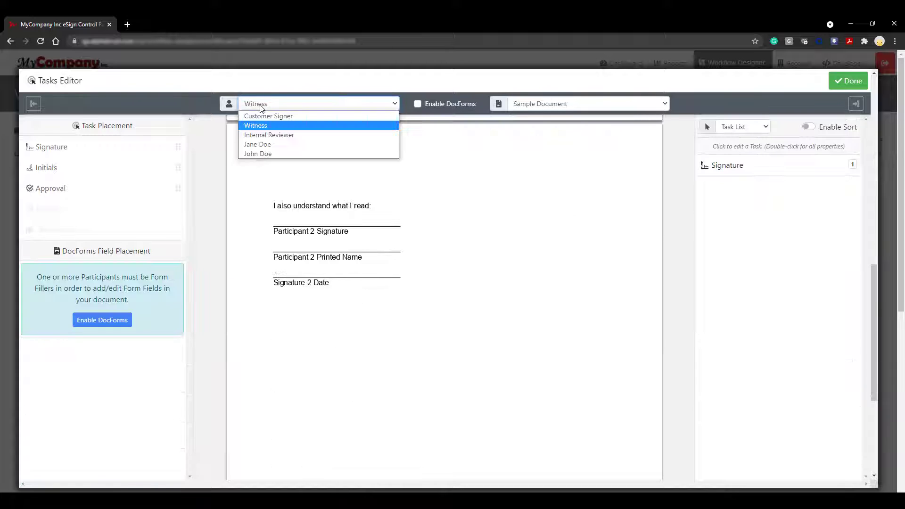
left_click(259, 135)
left_click_drag(53, 191, 529, 149)
left_click(546, 204)
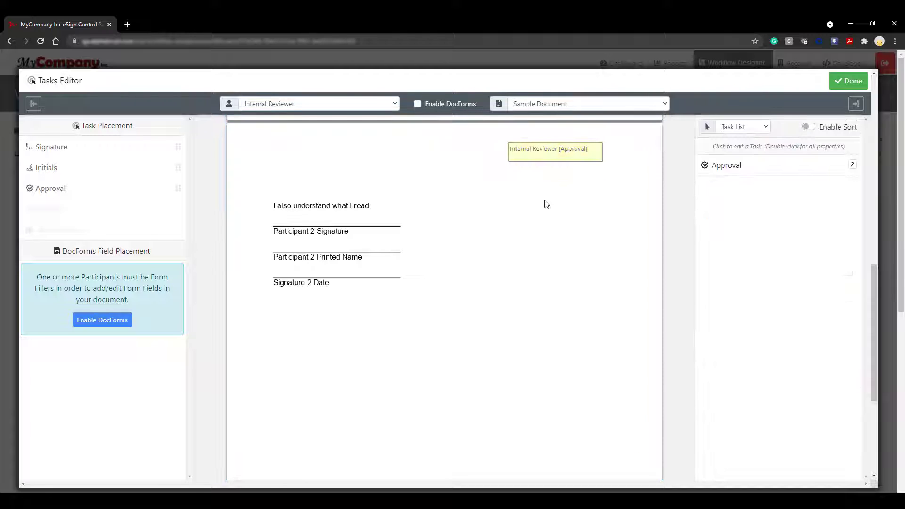
left_click(315, 107)
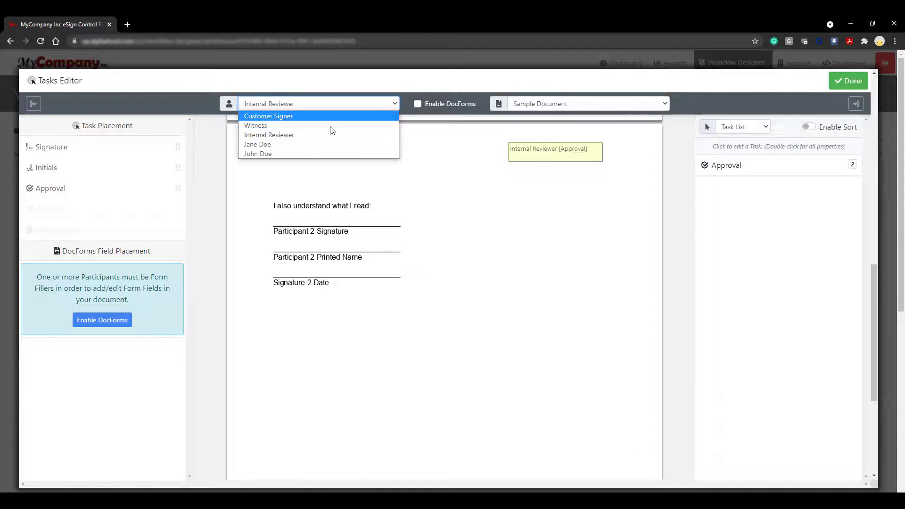
left_click(297, 146)
left_click_drag(80, 191, 534, 178)
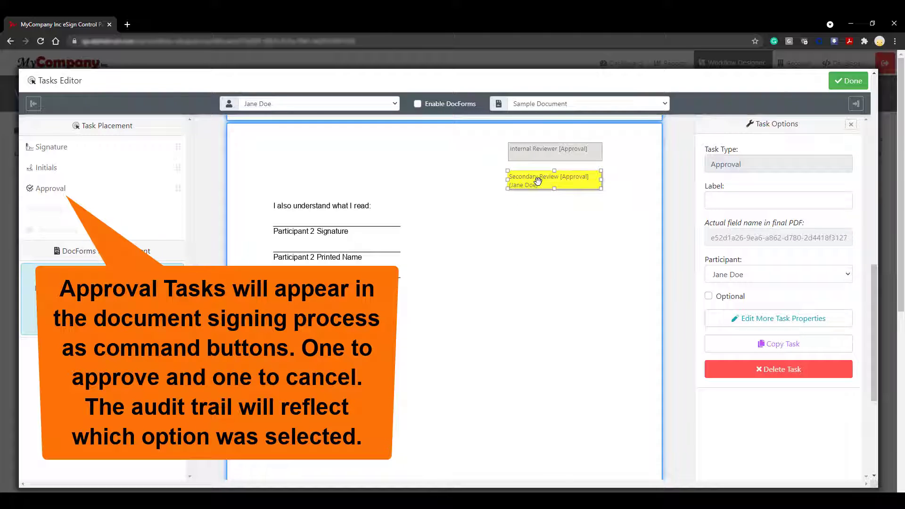
Step: Place the Approver's Signature, Printed Name and Signature Date fields on the Participant 2 lines
left_click(273, 105)
left_click(271, 156)
mouse_move(50, 146)
left_mouse_down()
mouse_move(322, 230)
mouse_move(321, 211)
left_mouse_up()
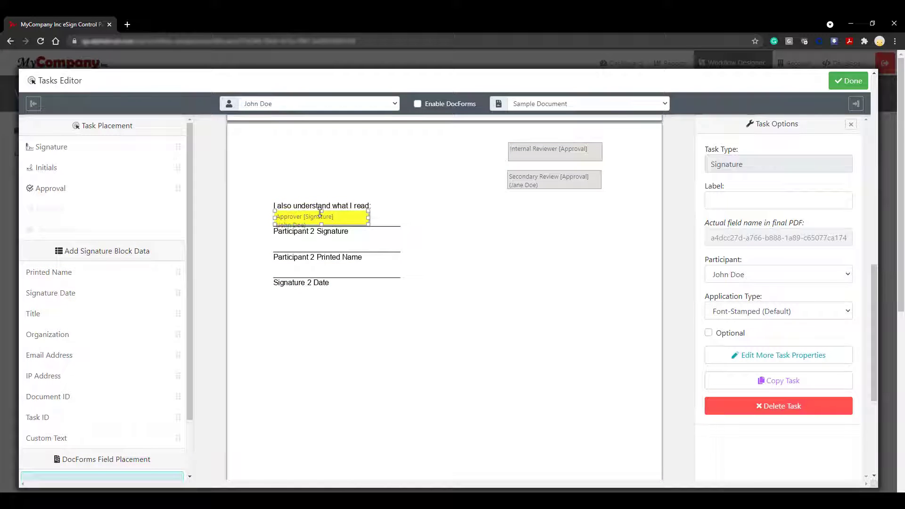
left_click_drag(94, 277, 287, 245)
left_click_drag(70, 293, 274, 268)
Step: Place the final Signature Date field and collapse both side panels
left_click(553, 280)
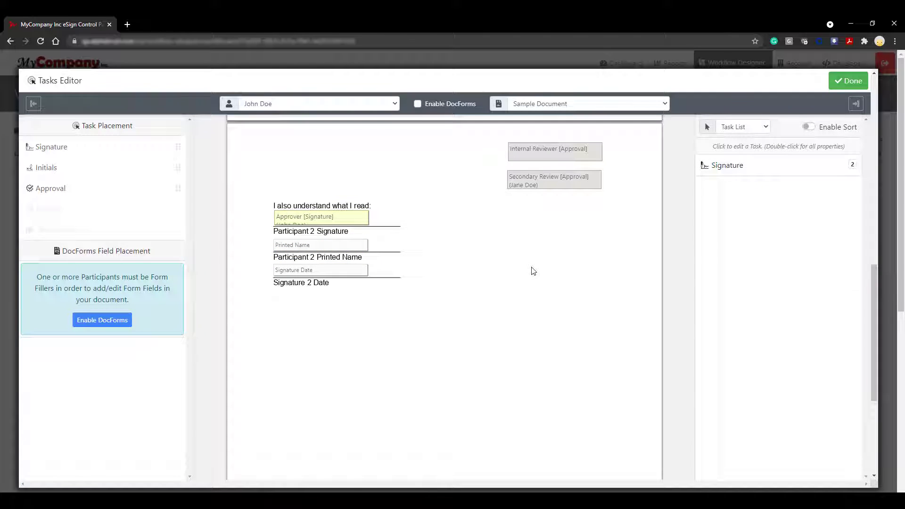
left_click(856, 103)
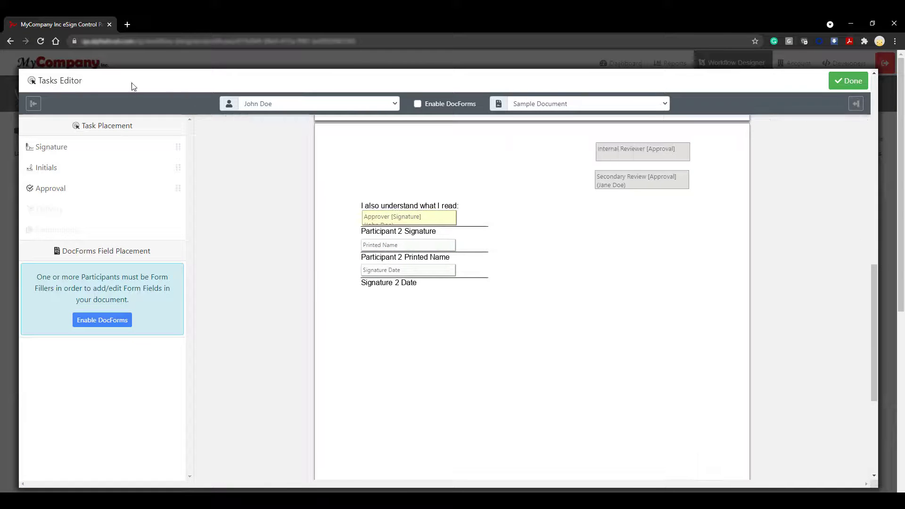
left_click(33, 103)
Step: Review the tagged Sample Document and close the tasks editor
scroll(391, 384, "up", 5)
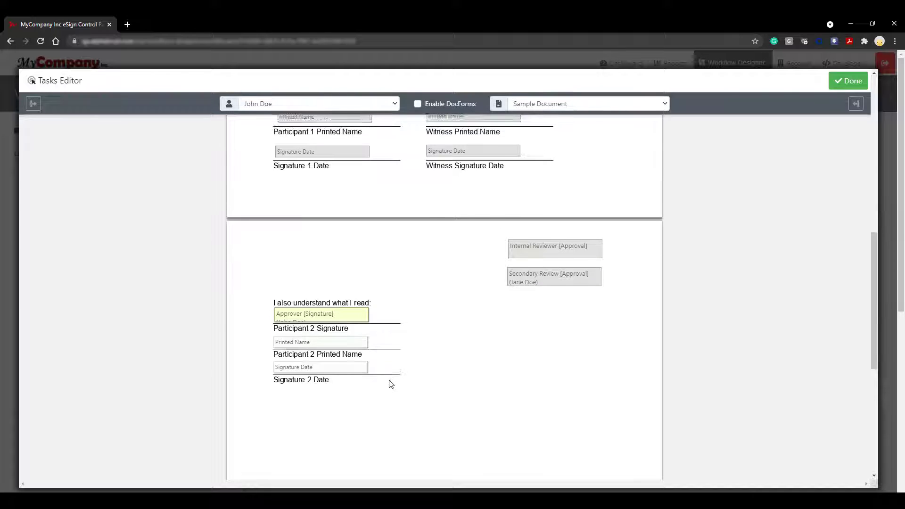
scroll(392, 383, "down", 1)
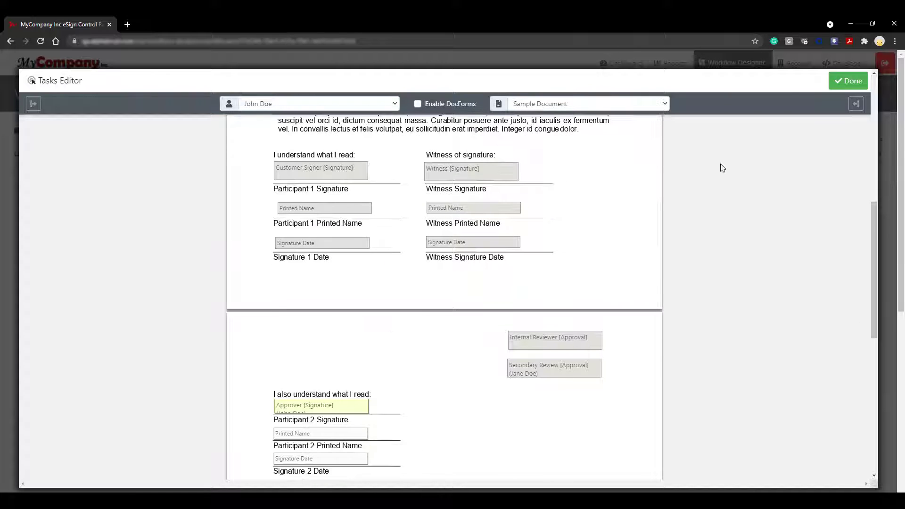
left_click(849, 81)
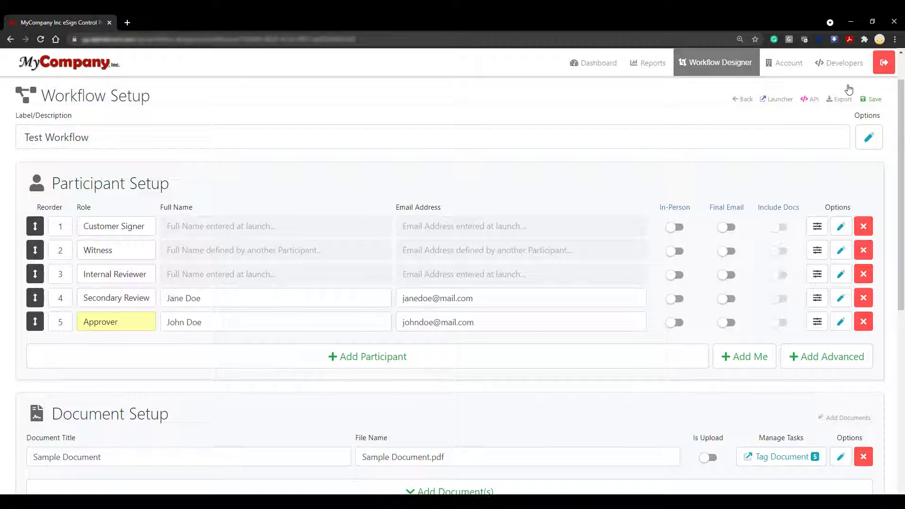
Step: Save the Test Workflow setup and go to its launch page
scroll(888, 398, "down", 7)
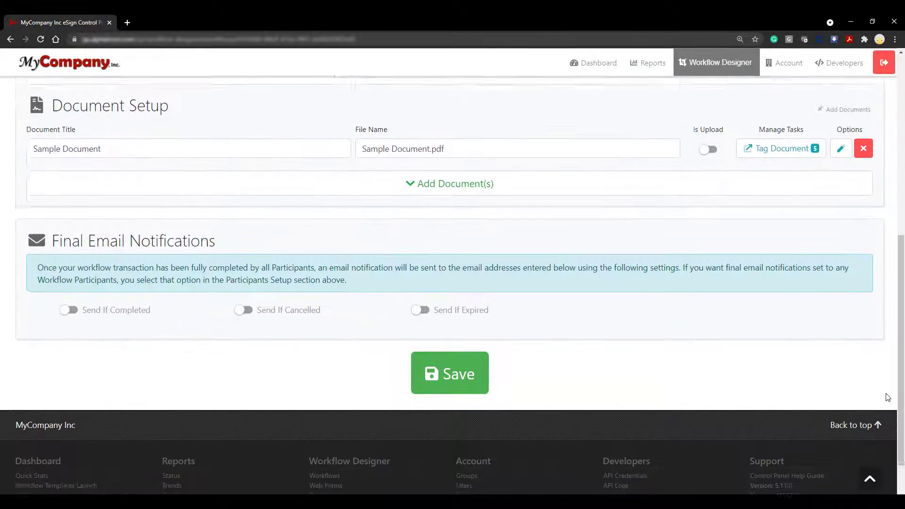
scroll(888, 398, "down", 1)
left_click(479, 329)
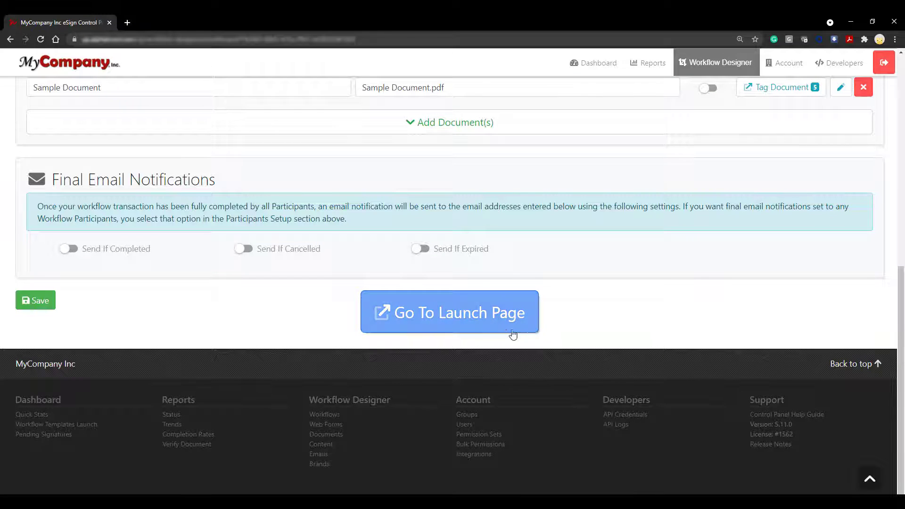
left_click(507, 335)
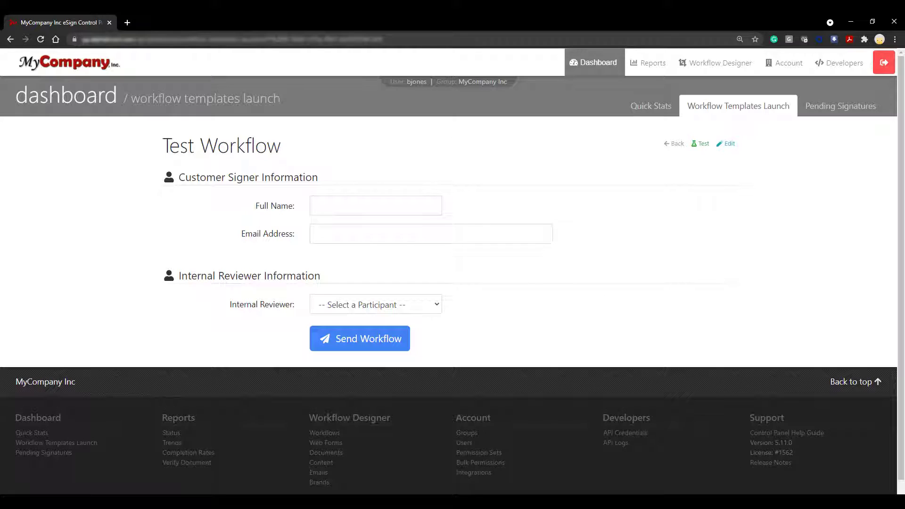
Step: Enter the Customer Signer's full name and e-mail, and choose Person 1 as Internal Reviewer
left_click(420, 210)
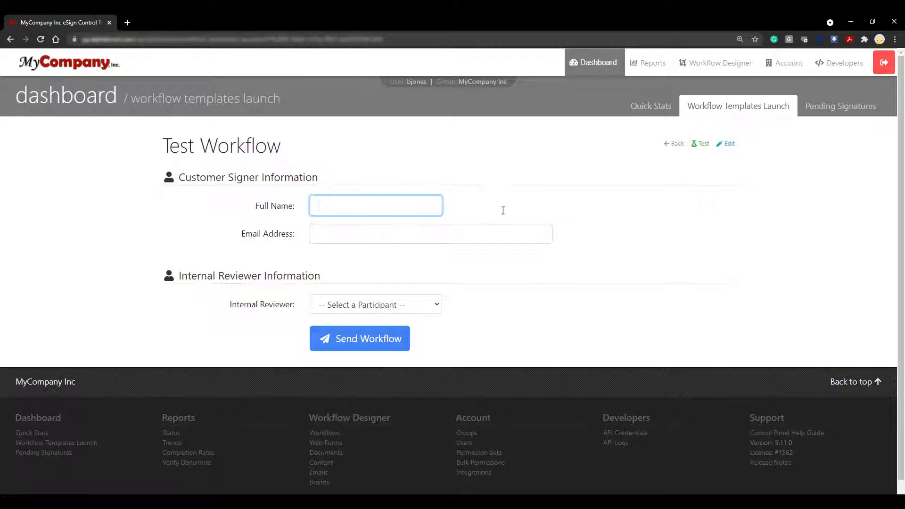
type("Sample Customer")
left_click(508, 231)
type("cust")
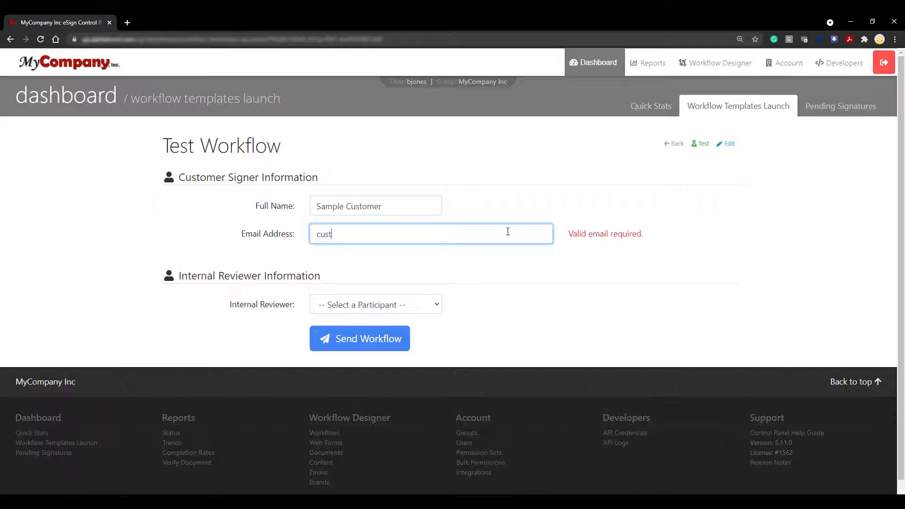
type("omer@customer.com")
left_click(437, 305)
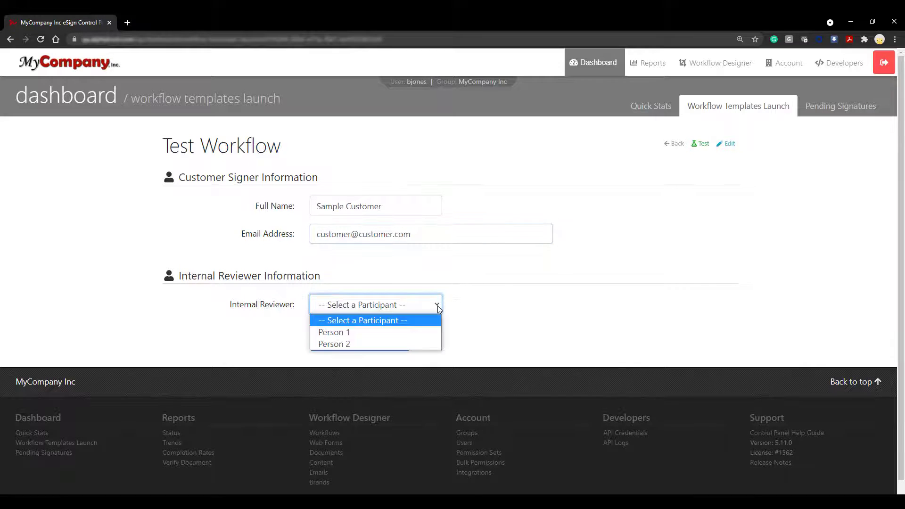
left_click(433, 332)
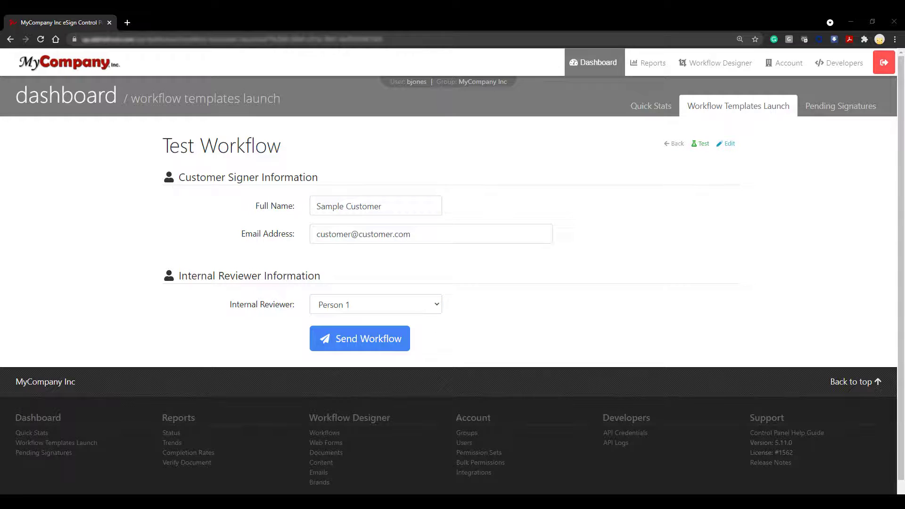